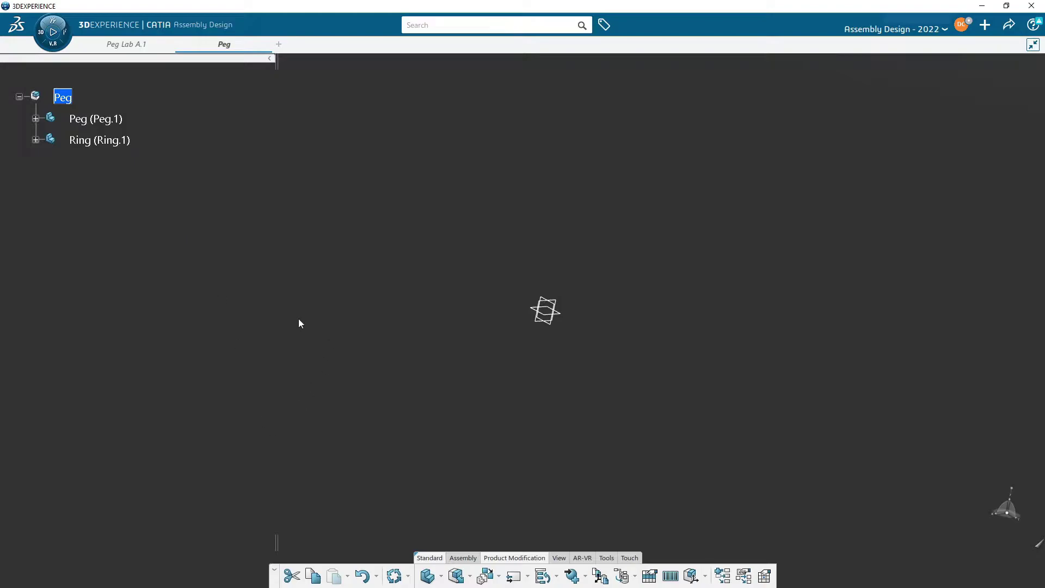
Step: Expand the Peg part in the assembly tree and activate its 3D shape for part editing
middle_drag(334, 298, 340, 322)
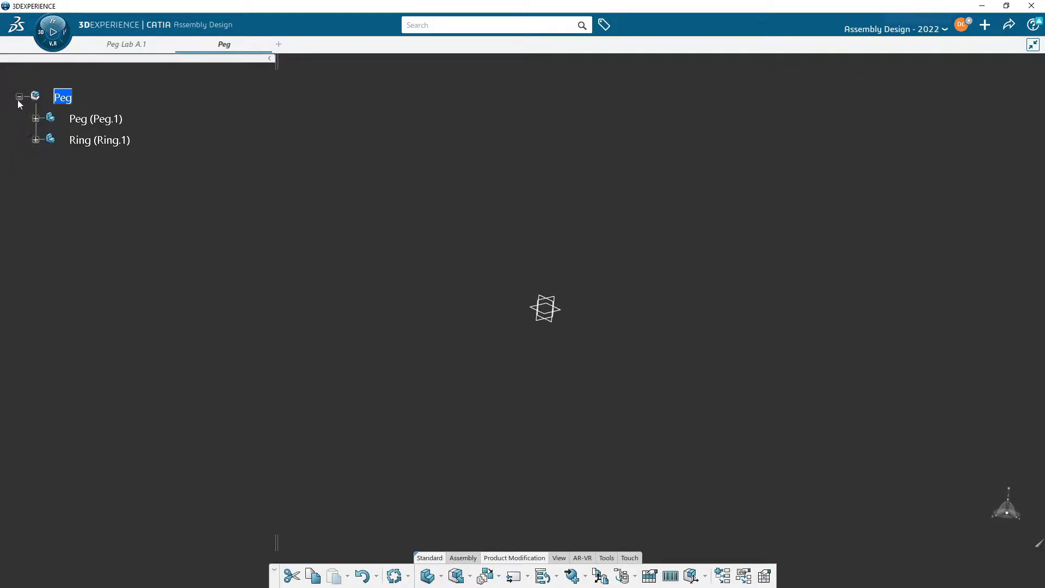
click(36, 119)
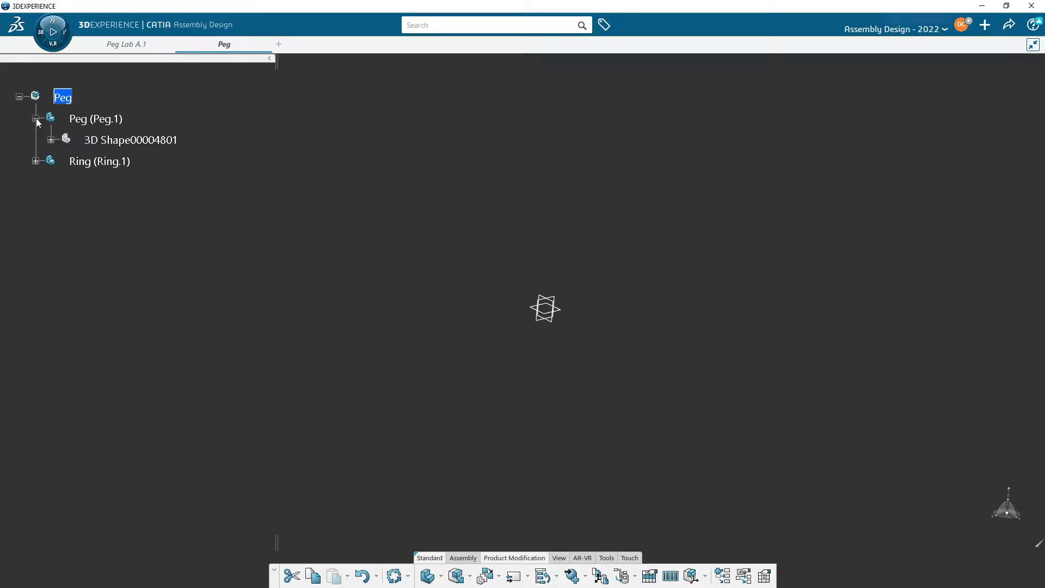
click(50, 140)
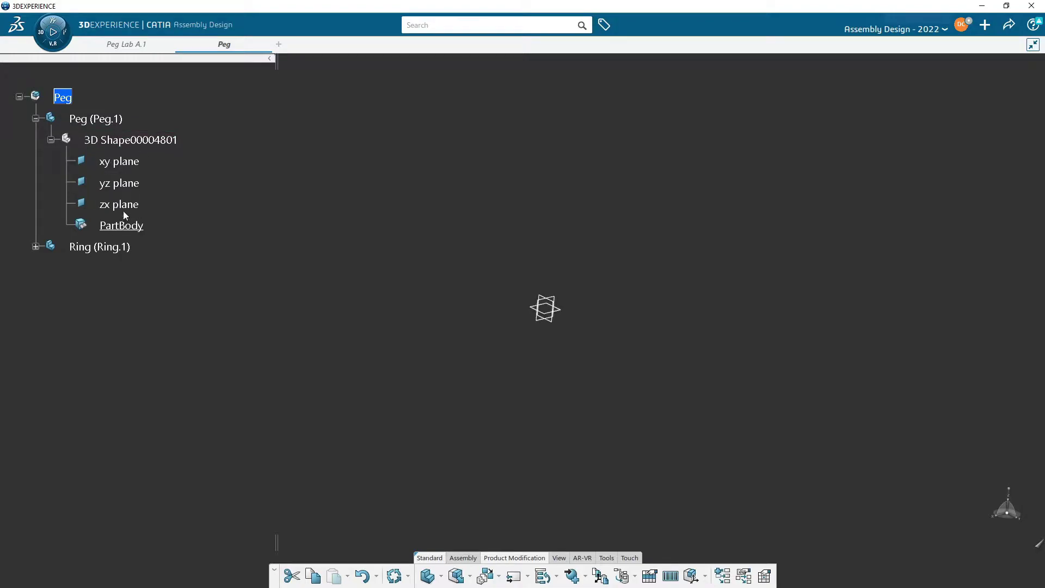
double_click(121, 142)
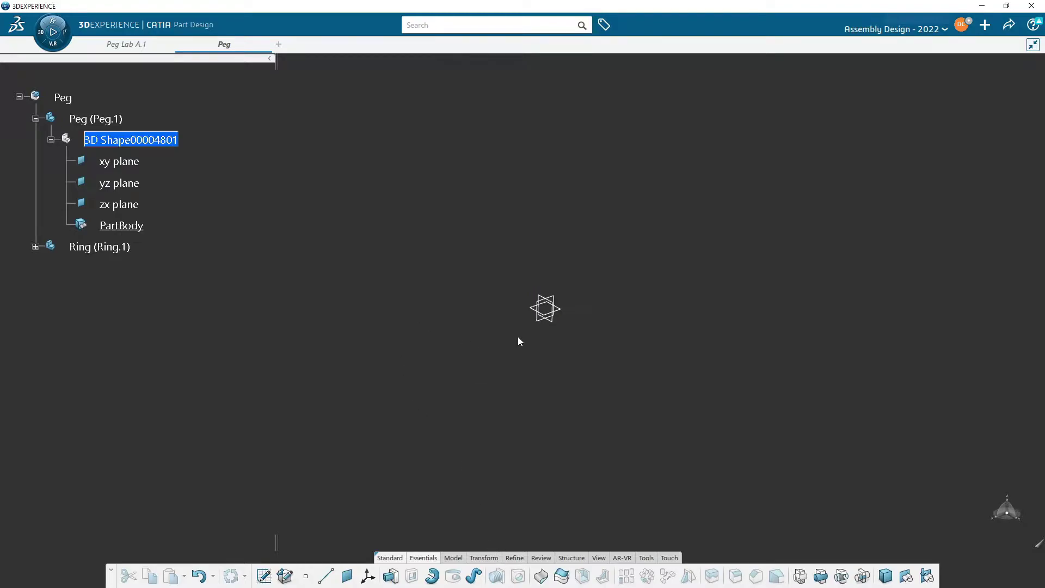
middle_drag(538, 274, 506, 277)
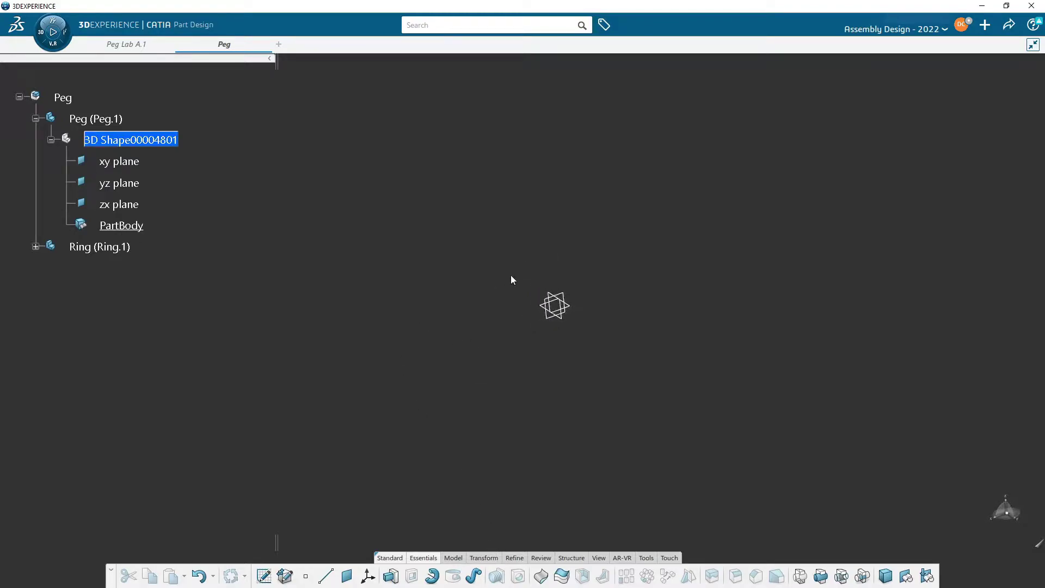
Step: Start a sketch on the xy plane of the Peg part
click(126, 168)
middle_drag(406, 364, 405, 305)
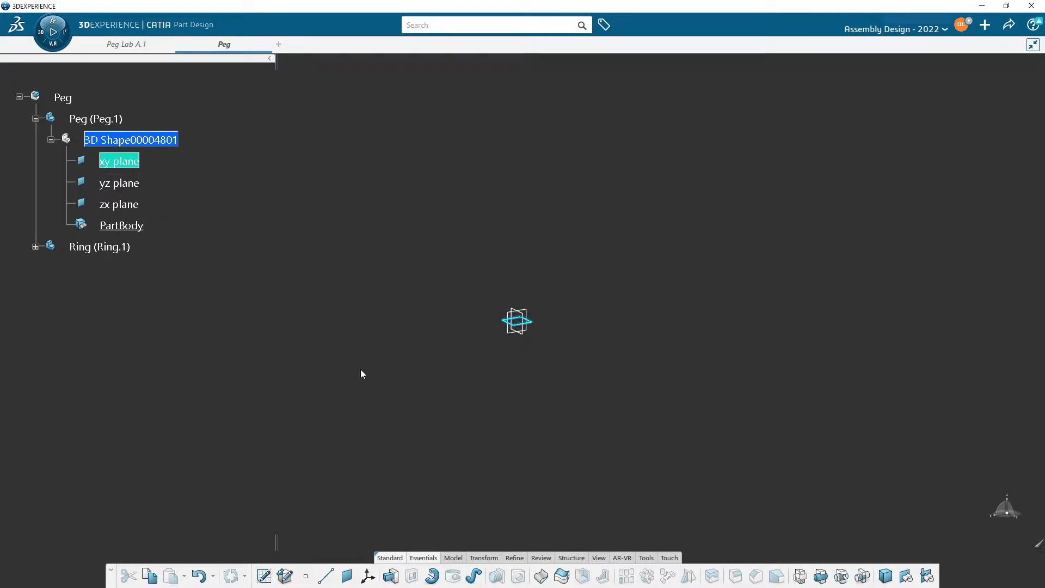
middle_drag(414, 337, 402, 363)
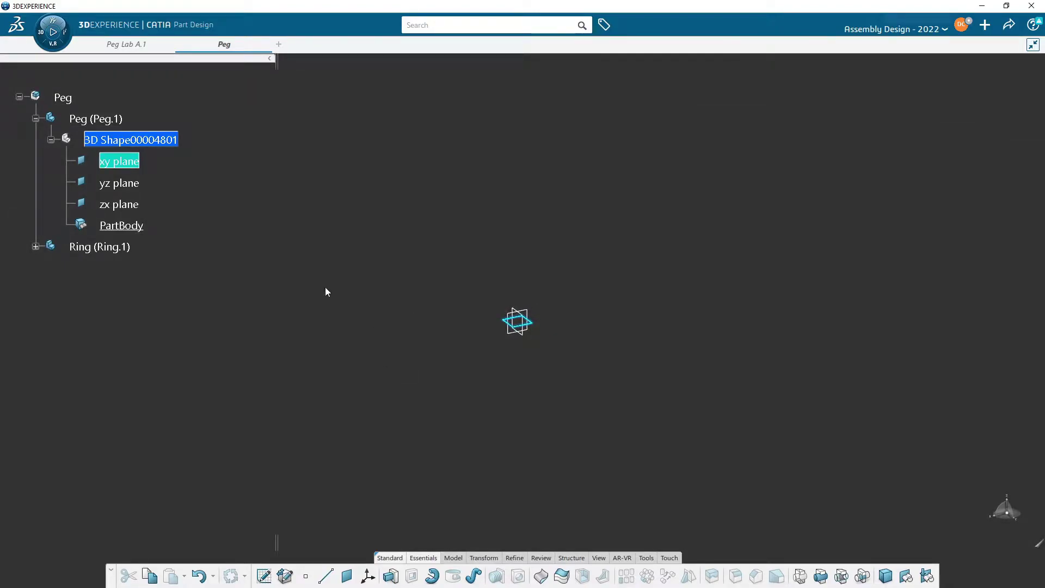
click(263, 575)
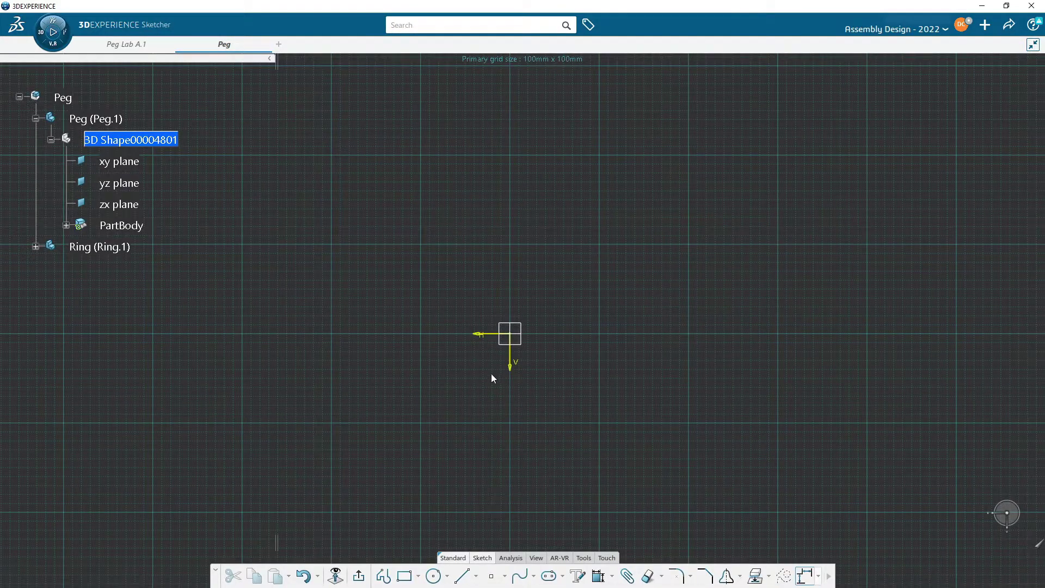
Step: Sketch a circle centred on the origin and set its diameter to 40 mm
click(433, 576)
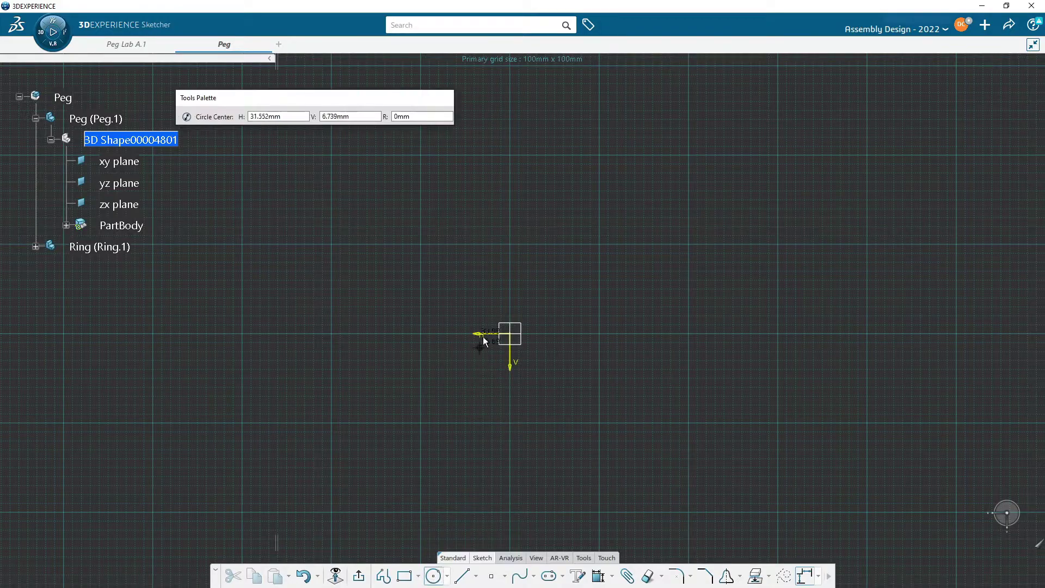
click(510, 334)
click(592, 285)
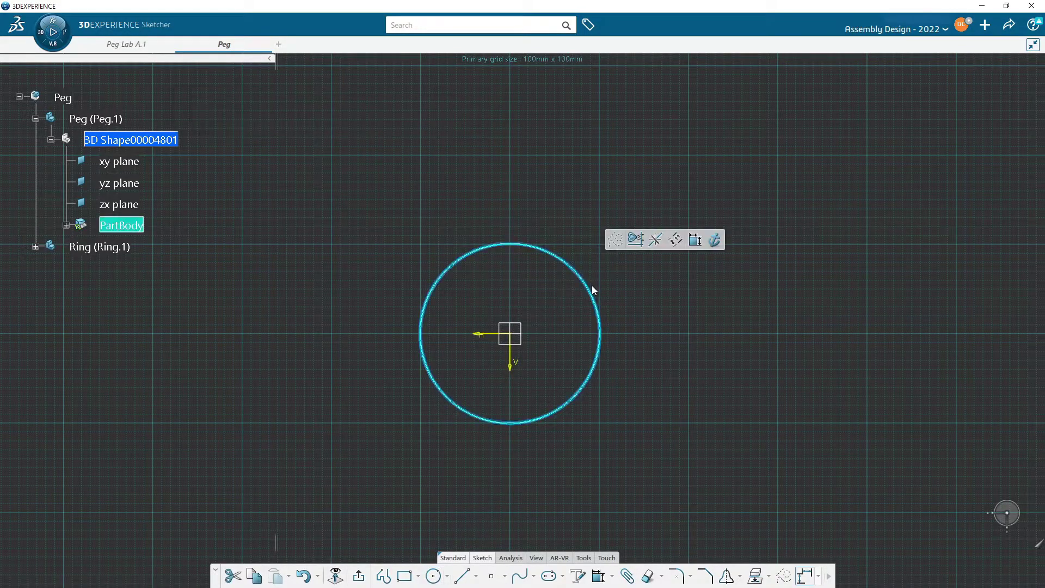
click(695, 239)
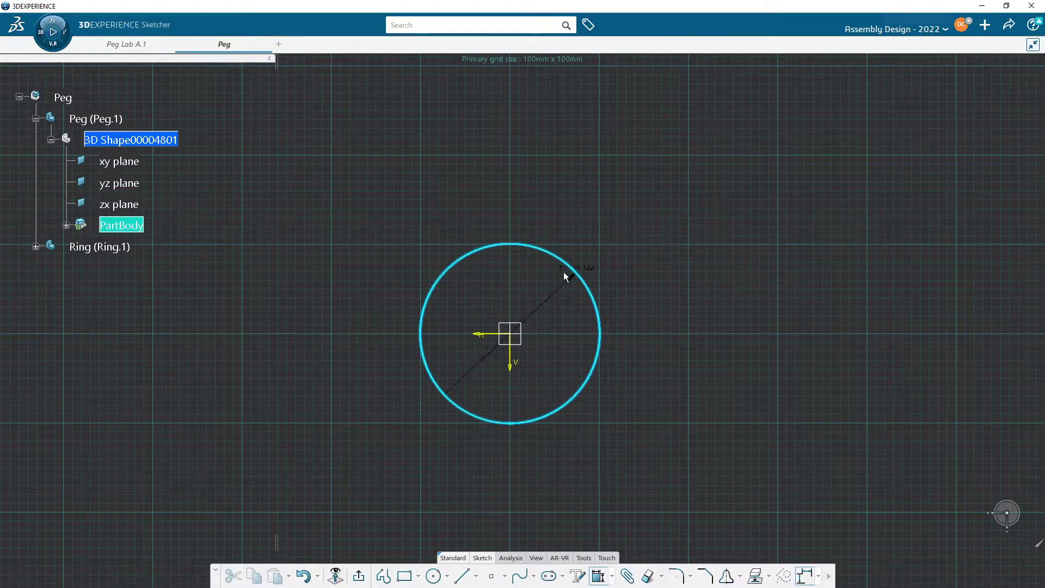
click(629, 228)
text(40)
key(Return)
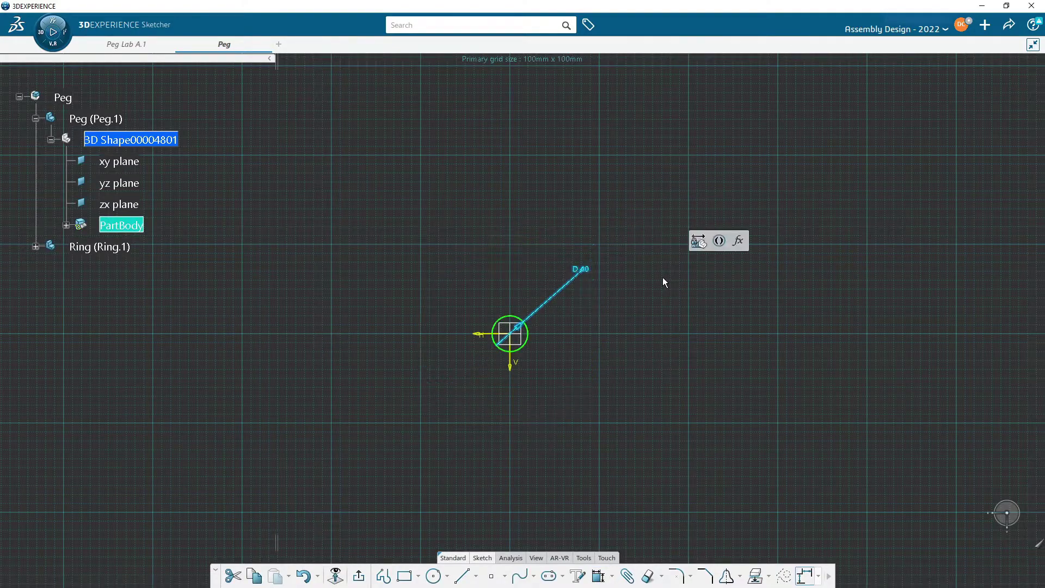
Step: Finish the sketch and pad the 40 mm circle upward into a solid cylinder
mouse_move(570, 374)
middle_down()
mouse_move(569, 326)
mouse_move(590, 350)
mouse_move(651, 287)
mouse_move(651, 299)
middle_up()
click(357, 573)
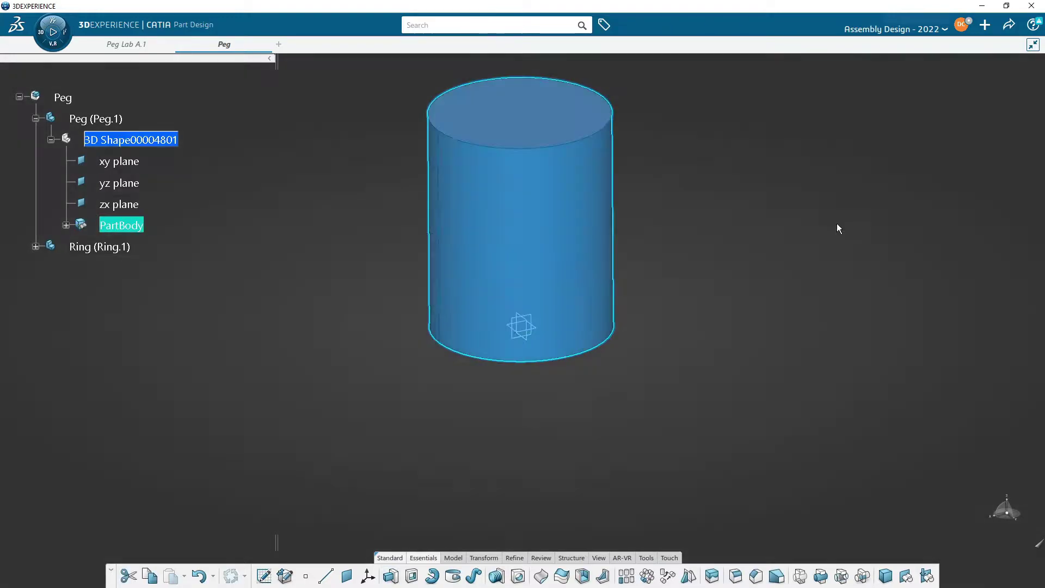
click(662, 226)
Step: Start a new sketch on the top face of the cylinder
middle_drag(661, 225, 559, 205)
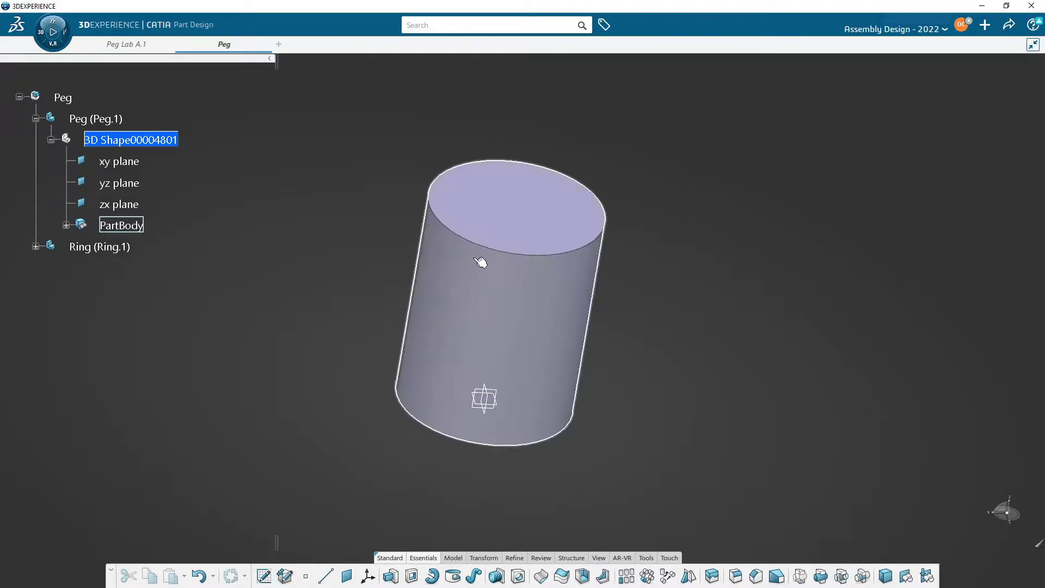
middle_drag(611, 348, 467, 399)
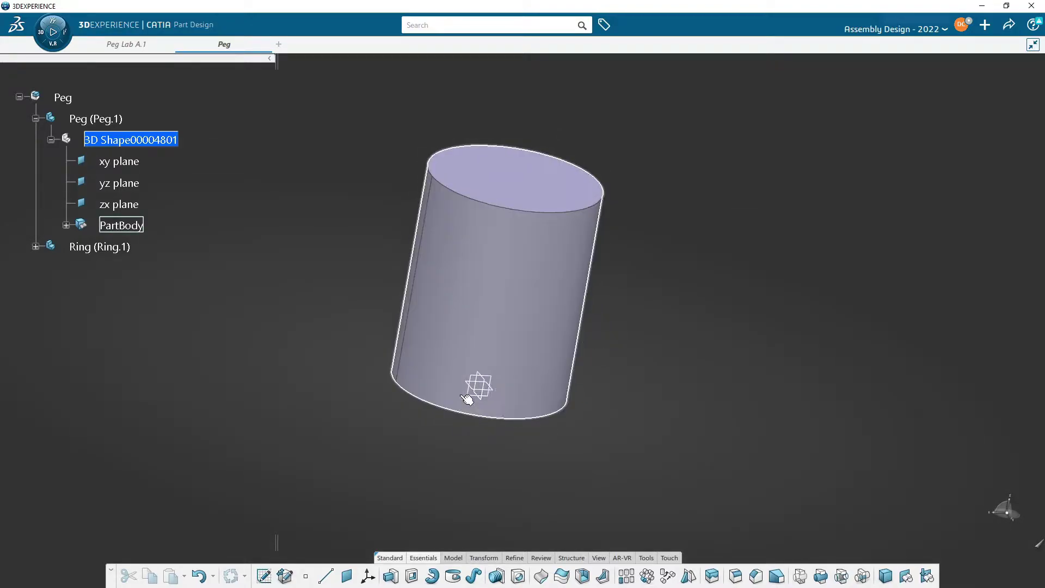
click(534, 185)
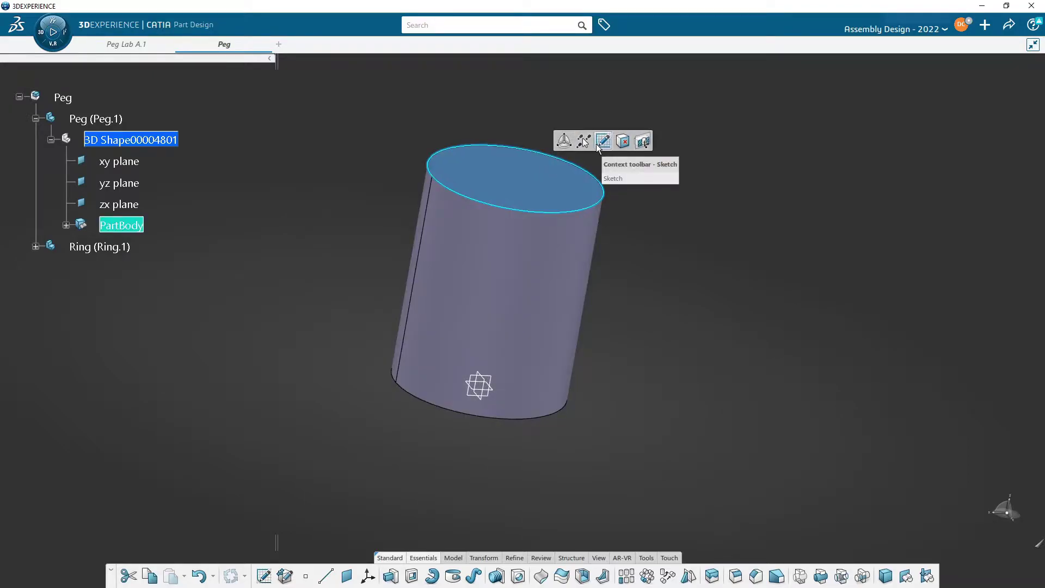
click(603, 142)
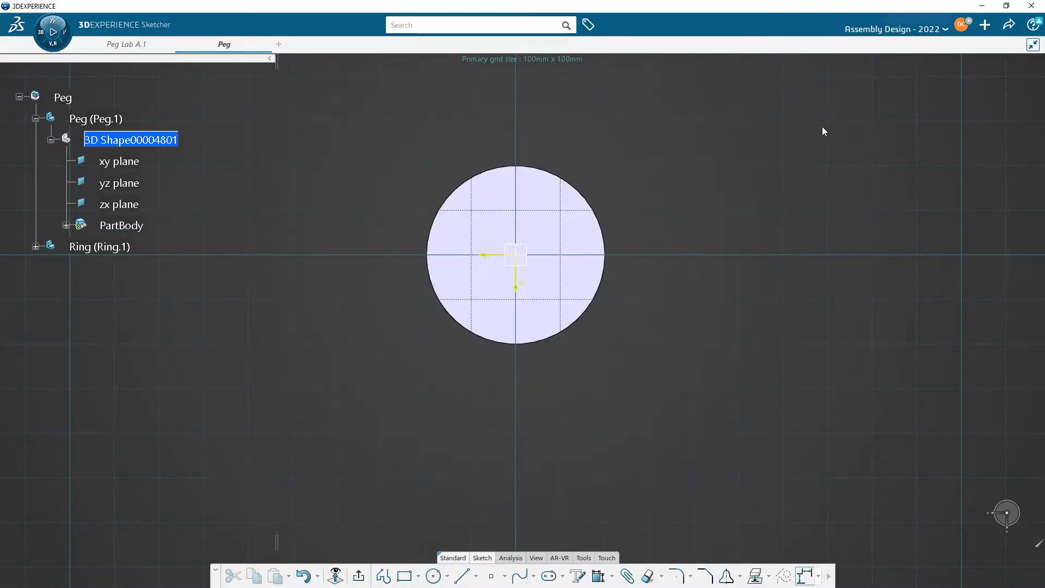
middle_drag(562, 301, 557, 311)
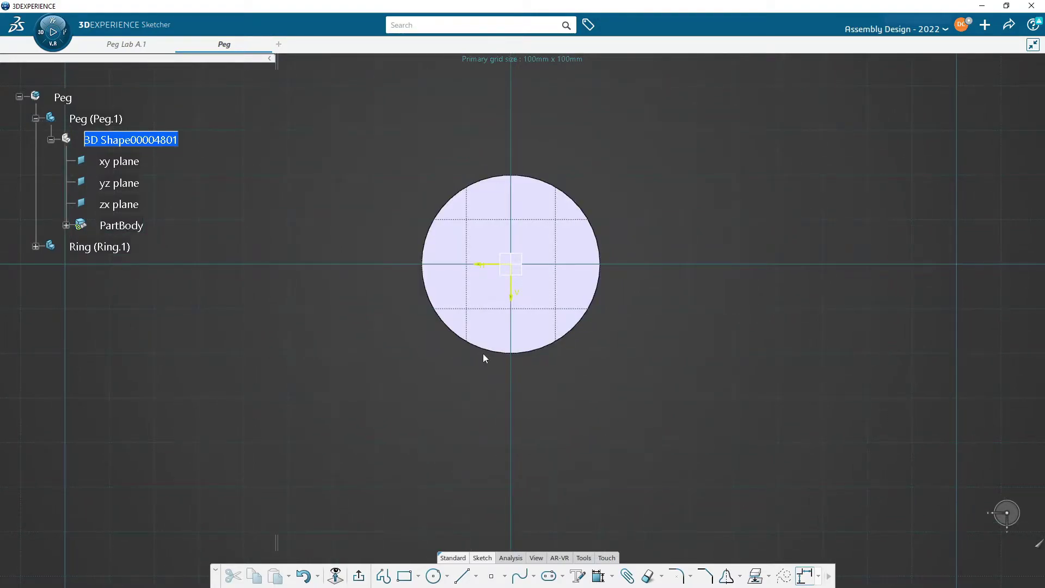
middle_drag(538, 439, 532, 444)
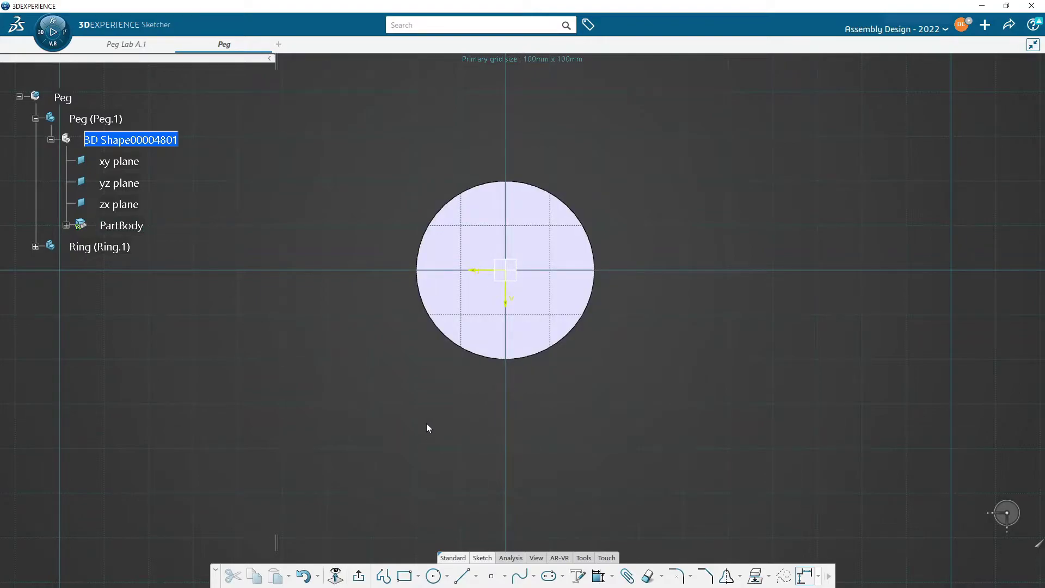
Step: Sketch a circle centred on the origin of the top face and set its diameter to 14 mm
click(434, 577)
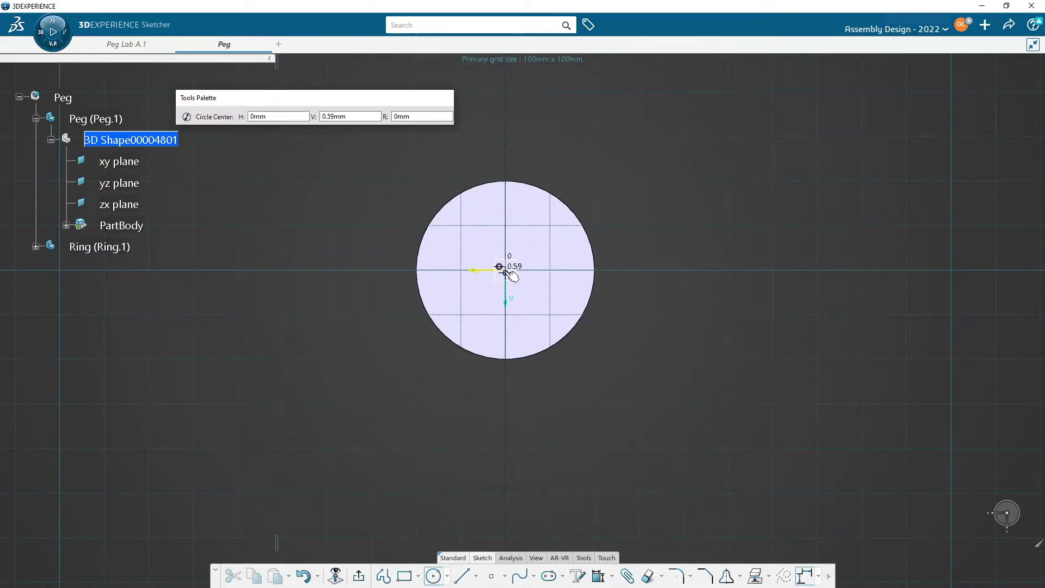
click(505, 270)
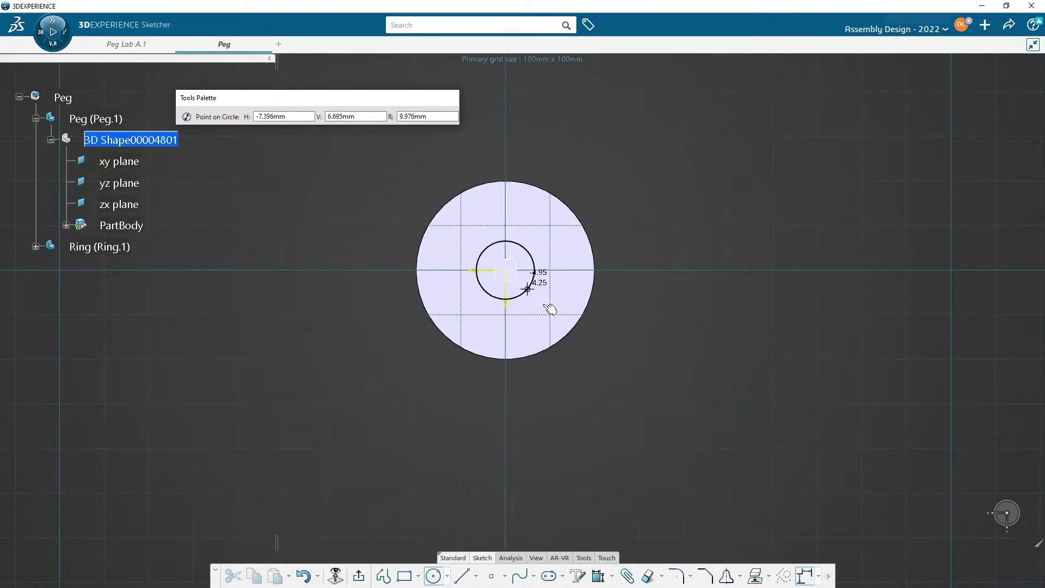
click(545, 308)
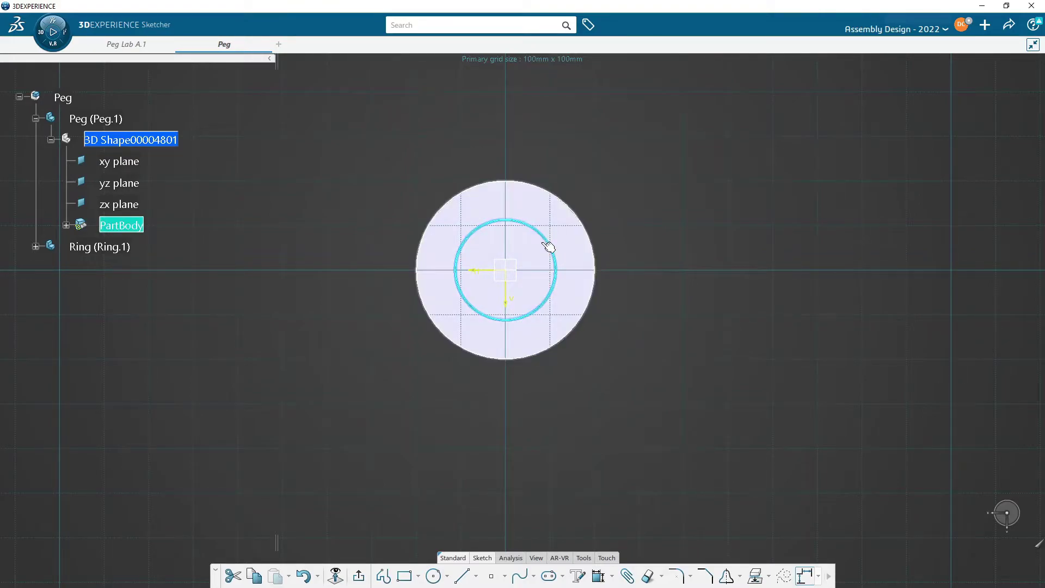
click(645, 243)
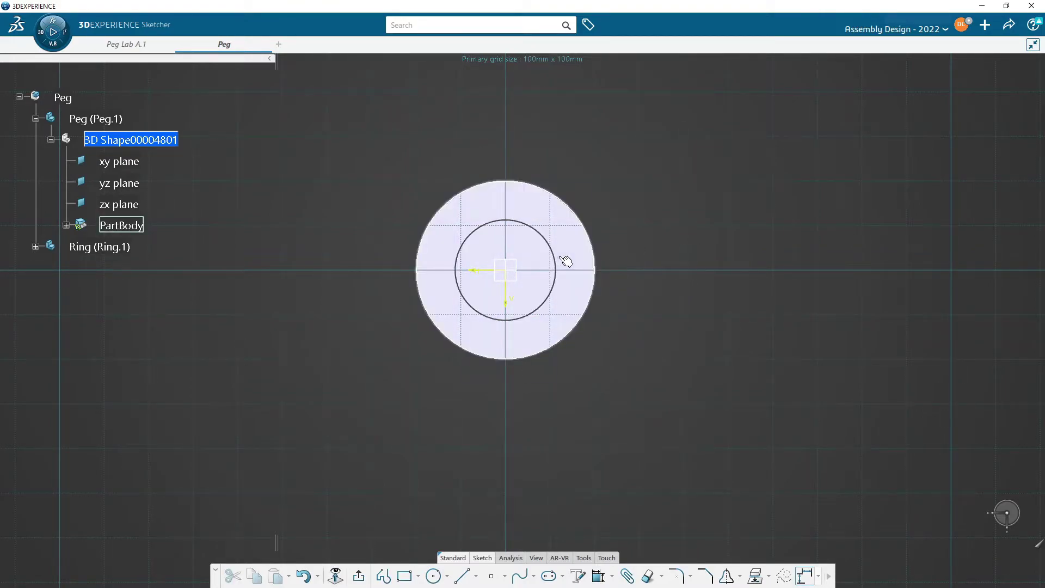
click(555, 262)
click(670, 223)
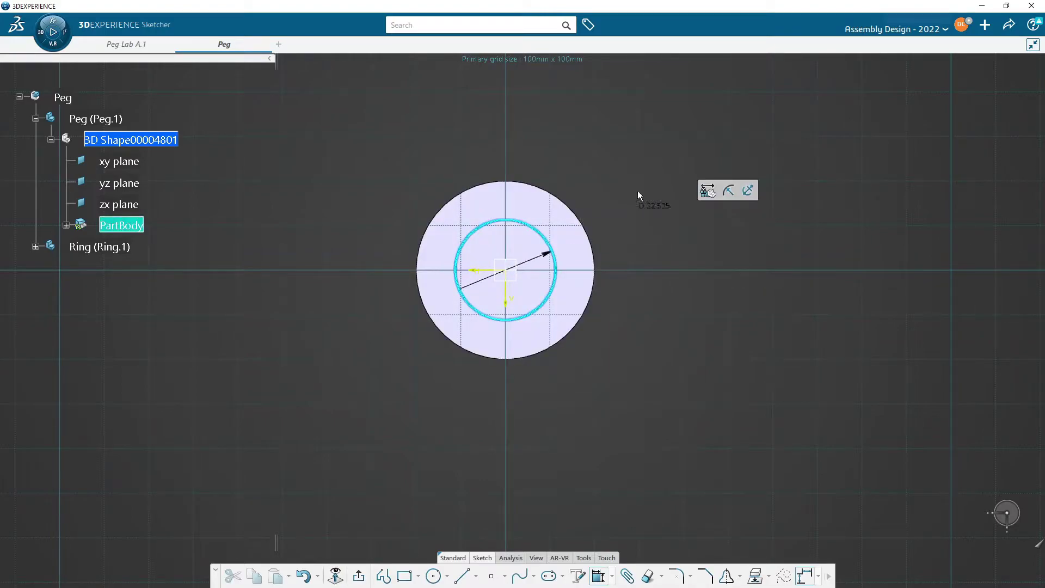
click(605, 164)
text(14)
key(Return)
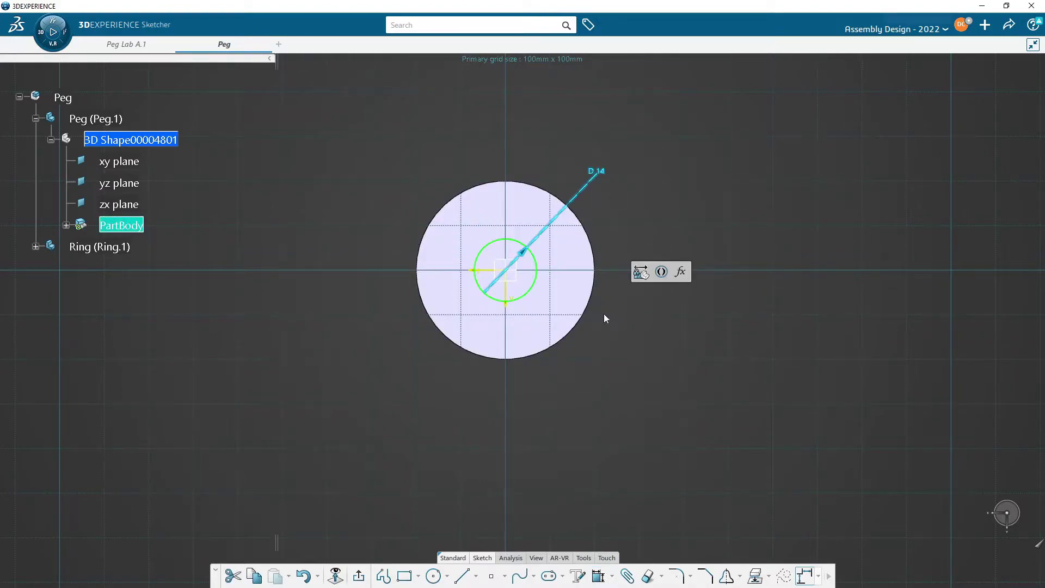
Step: Finish the sketch and pad the 14 mm circle 20 mm upward from the cylinder's top face
click(359, 576)
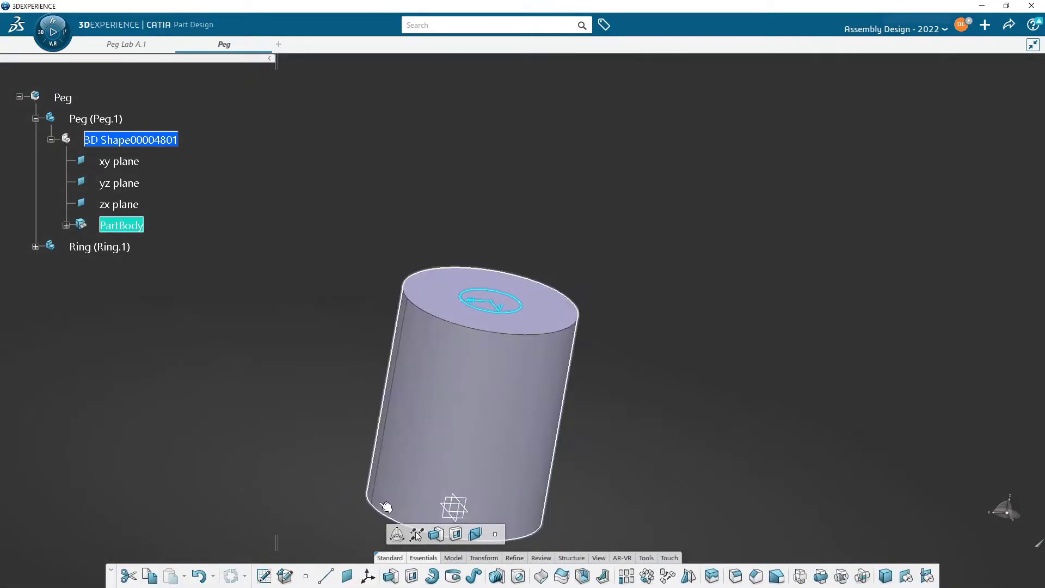
click(390, 575)
text(20)
key(Return)
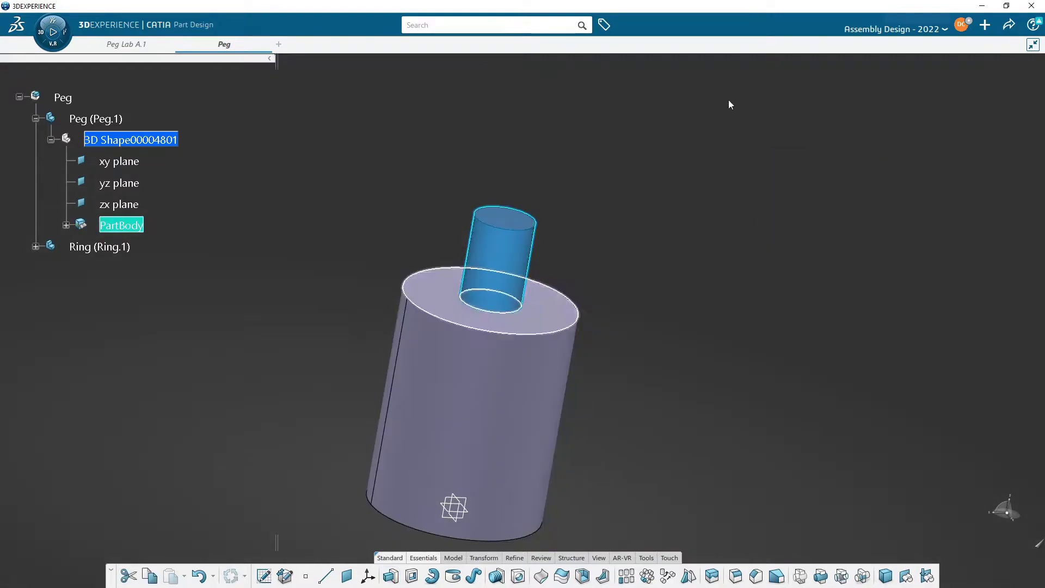
Step: Change the fill color of the Peg's PartBody to yellow in its graphic properties
middle_drag(724, 219, 707, 248)
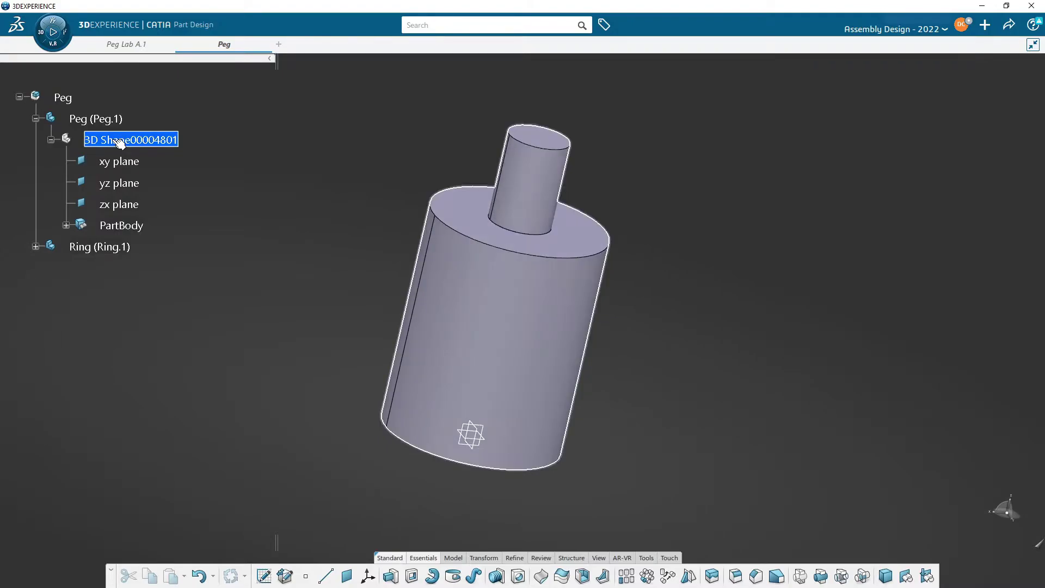
right_click(130, 225)
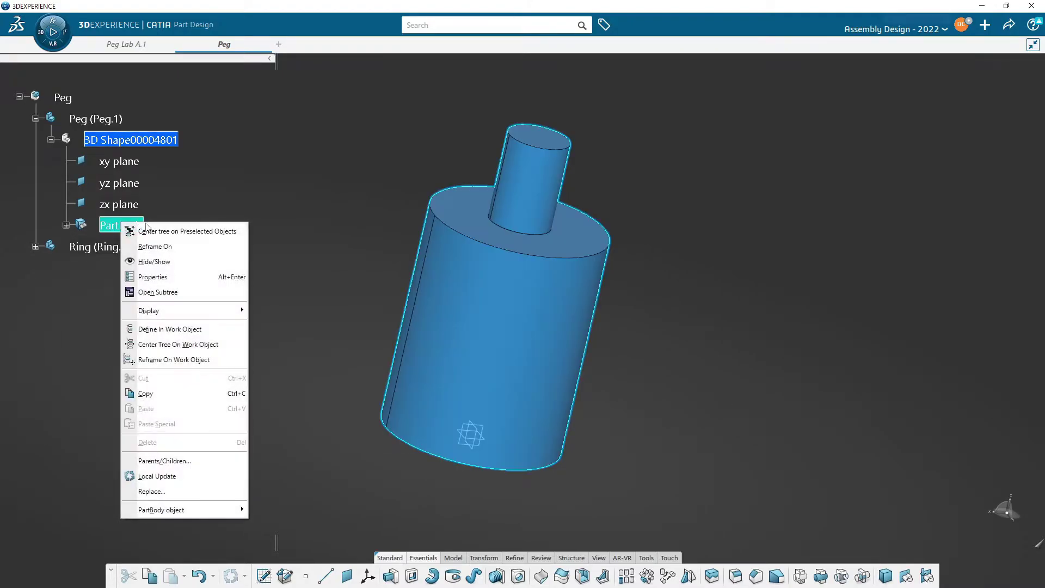
click(183, 276)
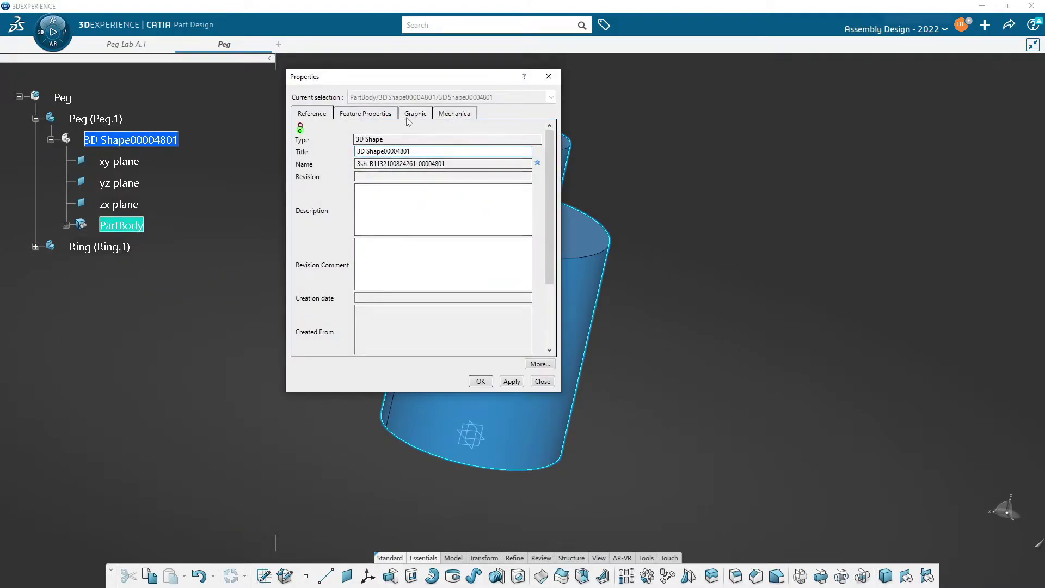
click(412, 115)
click(363, 153)
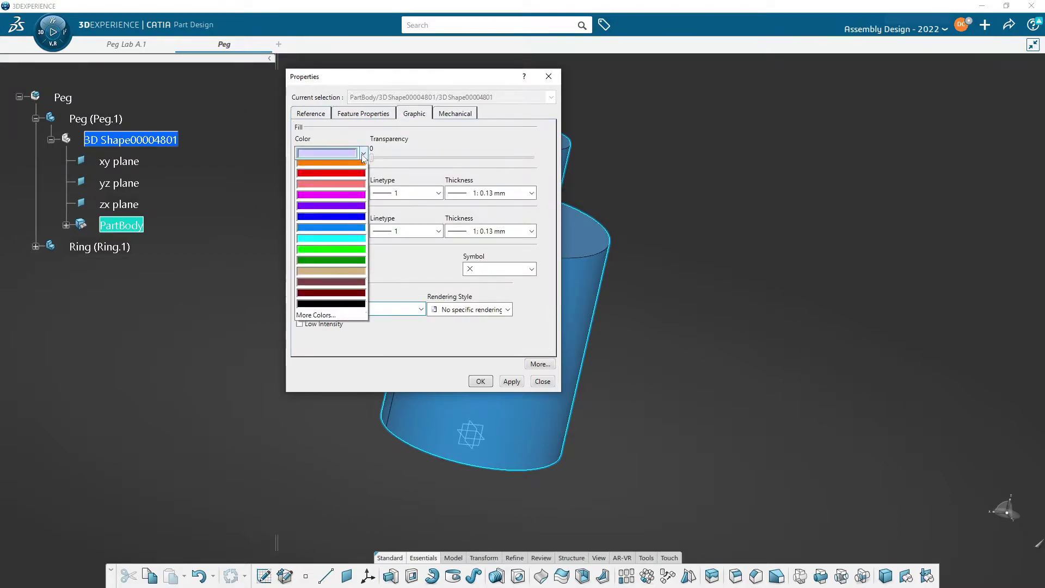
click(340, 233)
click(481, 381)
middle_drag(694, 343, 511, 367)
middle_drag(562, 294, 648, 274)
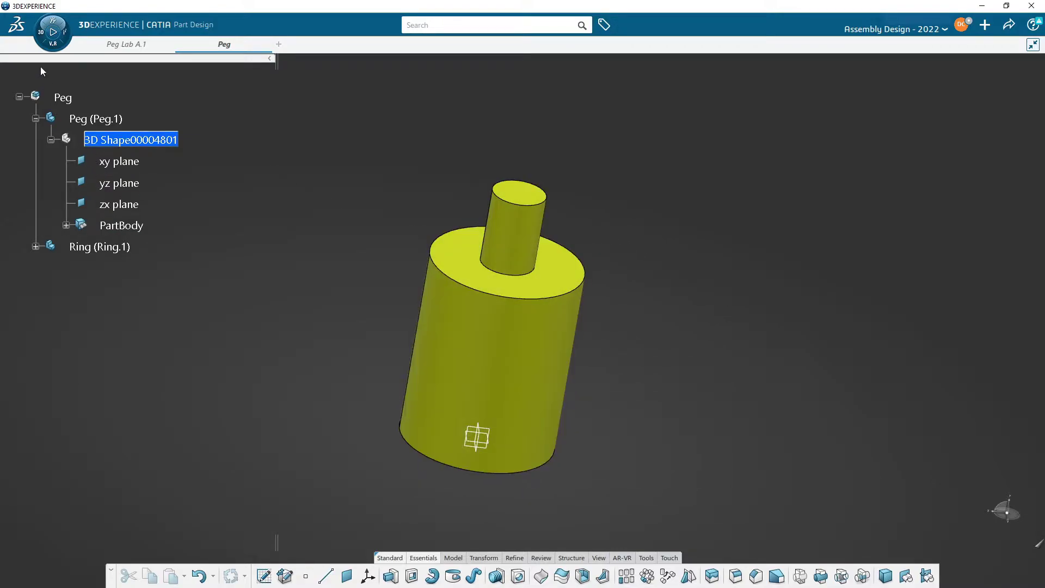
Step: Expand the Ring part and the Peg's PartBody in the tree, and activate the Ring's PartBody for editing
click(32, 248)
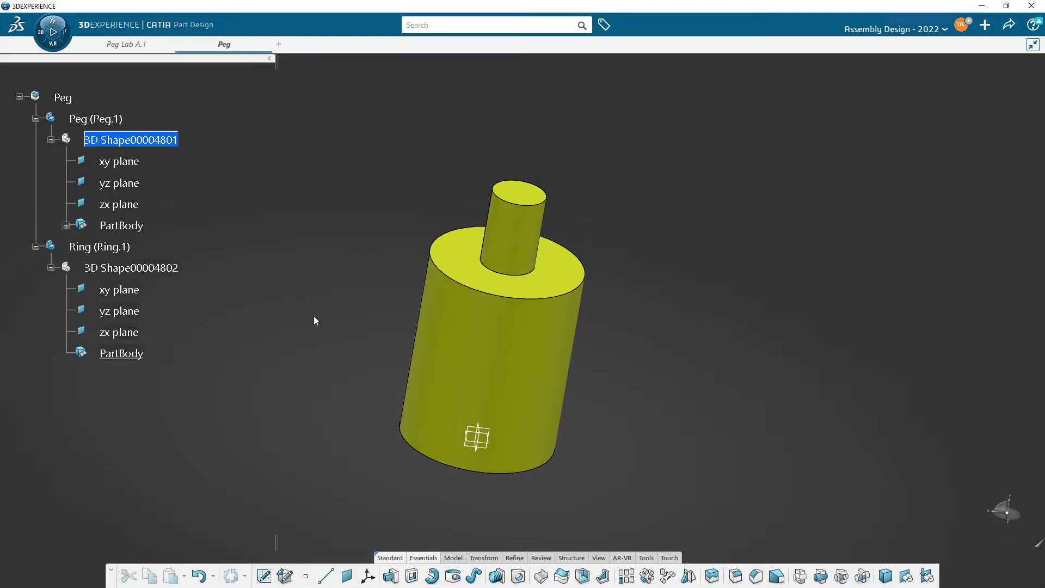
click(68, 225)
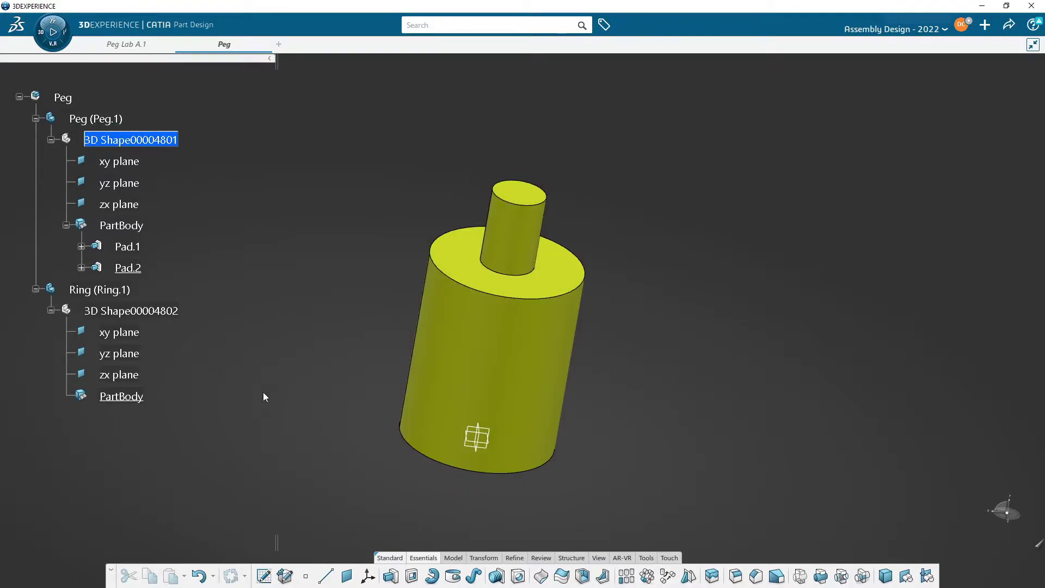
double_click(120, 399)
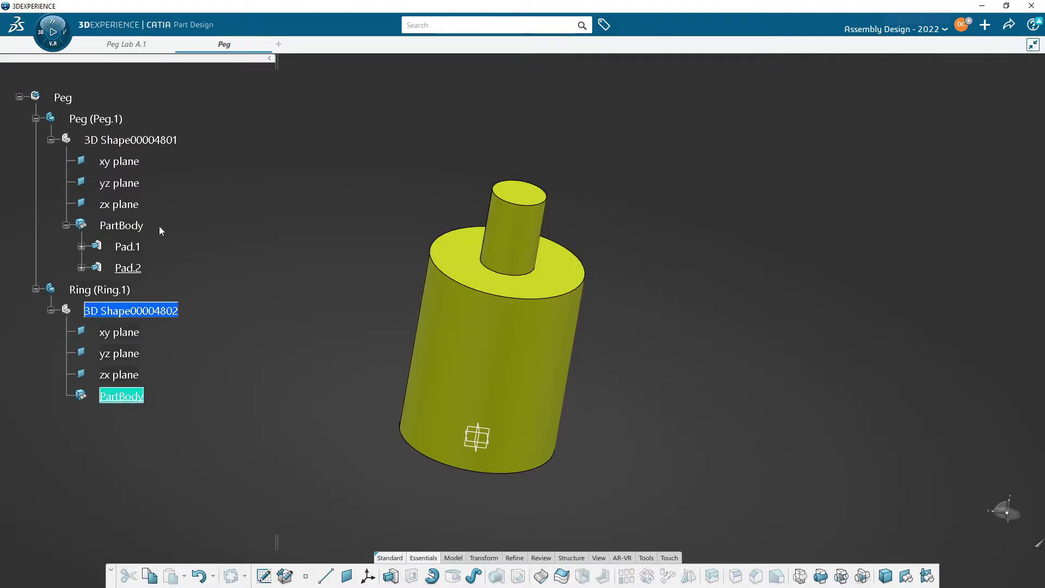
Step: Start a new sketch on the Ring part's xy plane
mouse_move(197, 435)
middle_down()
mouse_move(350, 403)
mouse_move(366, 422)
mouse_move(361, 408)
mouse_move(349, 445)
mouse_move(342, 425)
mouse_move(373, 369)
mouse_move(355, 350)
mouse_move(313, 358)
mouse_move(345, 343)
mouse_move(354, 323)
middle_up()
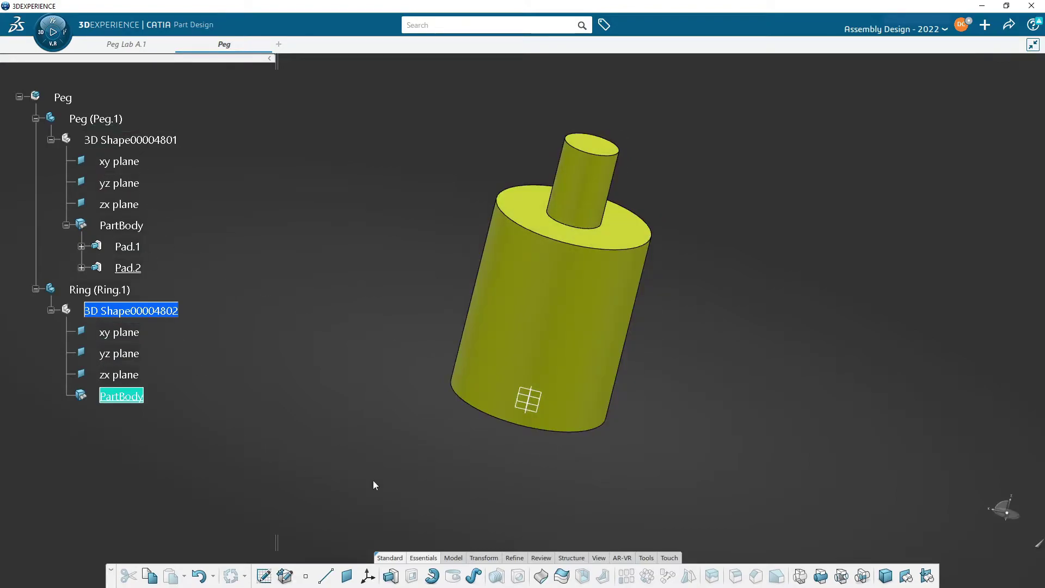
middle_drag(622, 463, 553, 354)
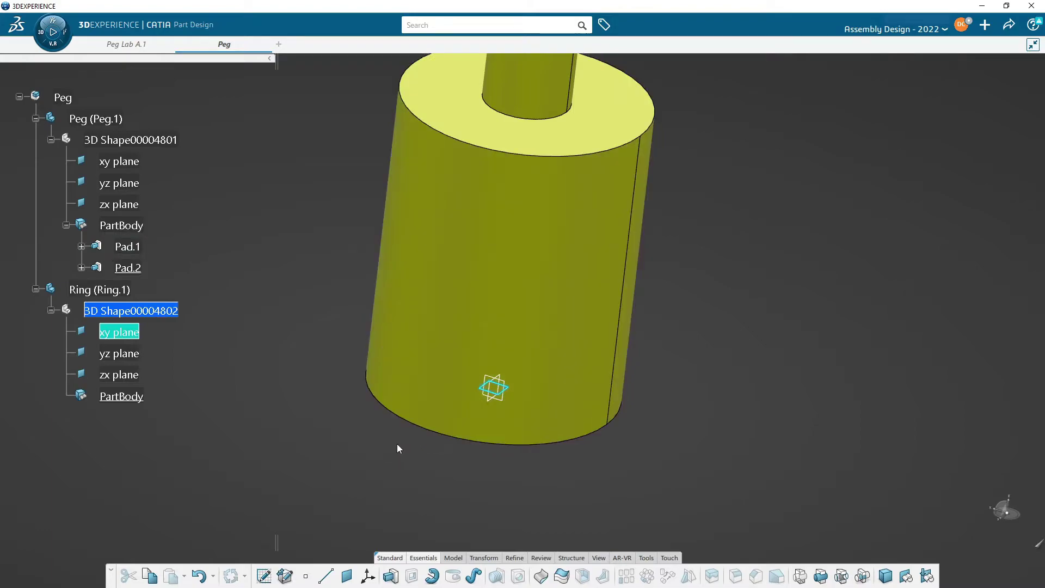
middle_drag(399, 447, 399, 487)
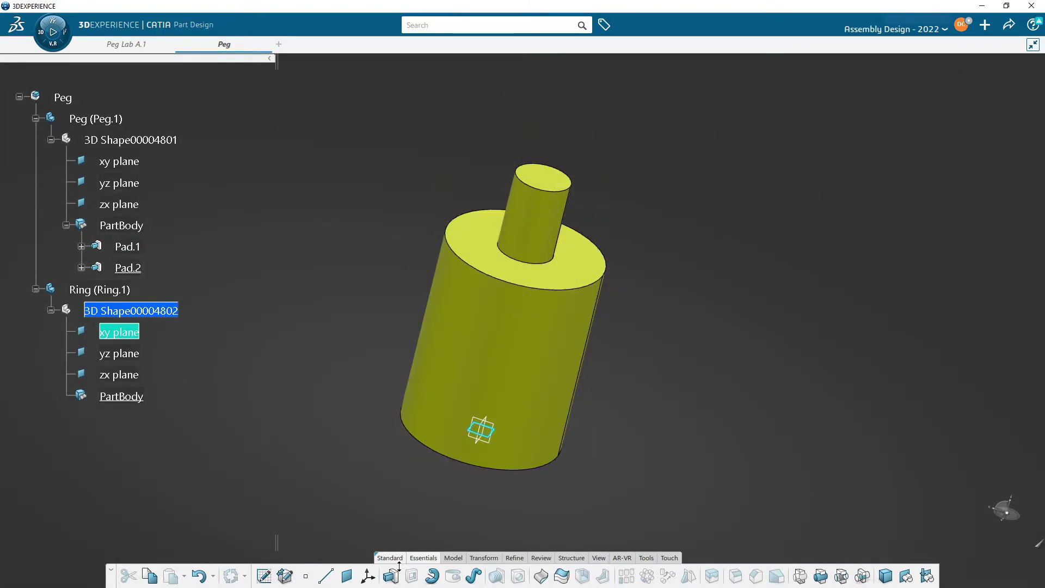
click(263, 575)
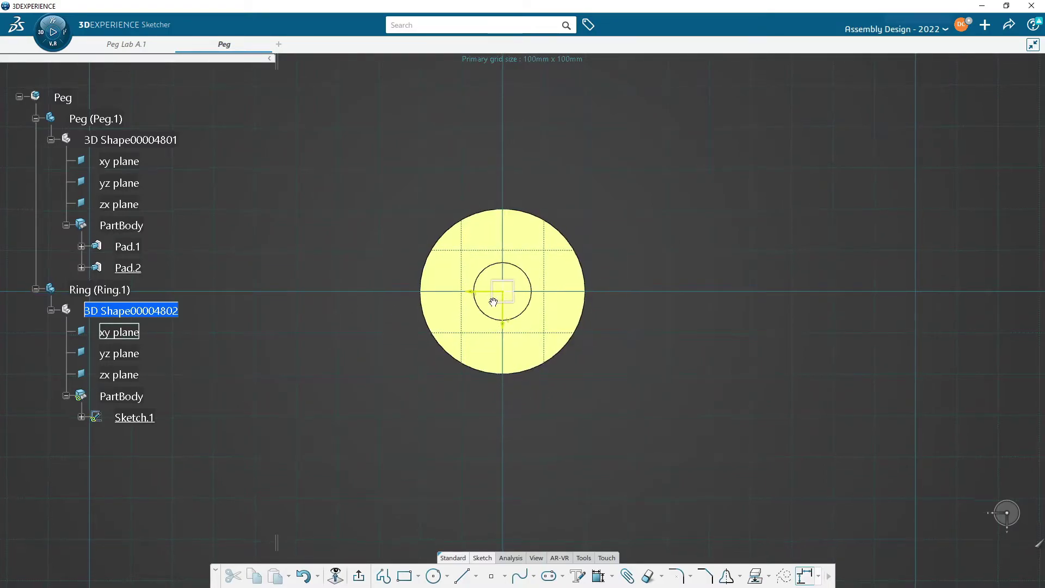
scroll(502, 261, up, 3)
mouse_move(542, 244)
middle_down()
mouse_move(595, 305)
mouse_move(595, 264)
middle_up()
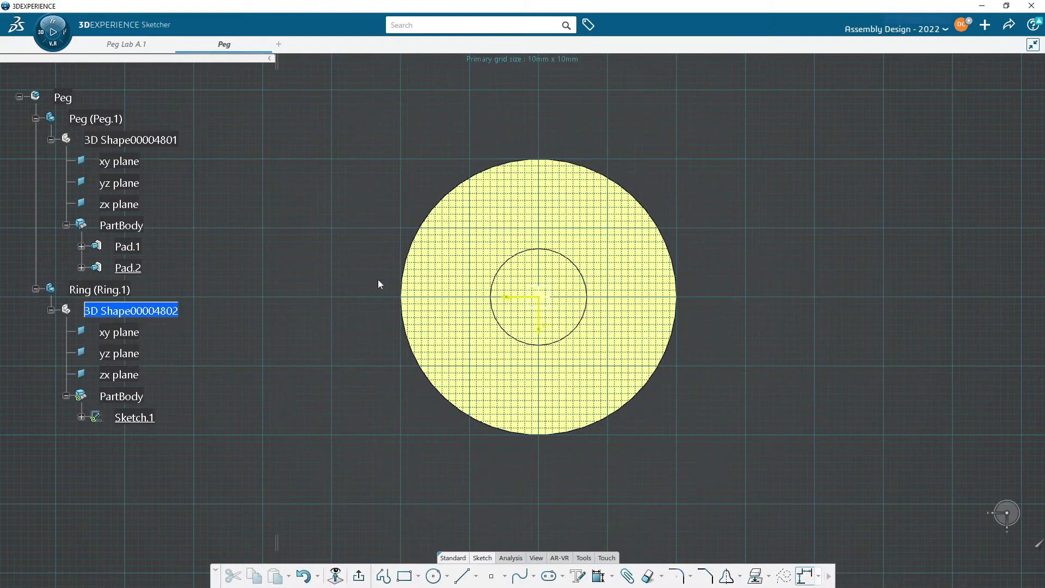
Step: Draw a circle centred on the origin and set its diameter to 40 mm
click(433, 576)
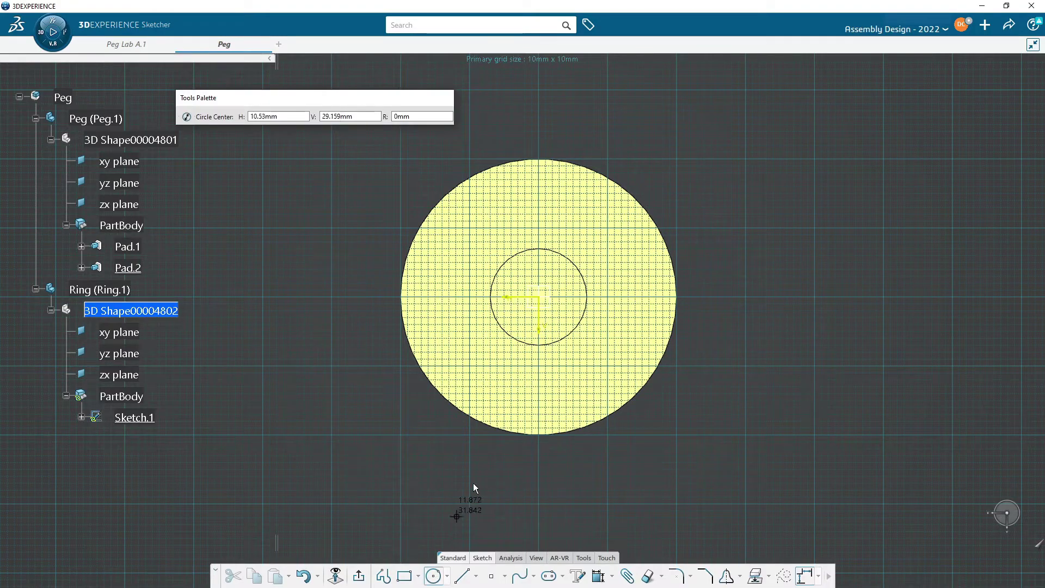
click(538, 297)
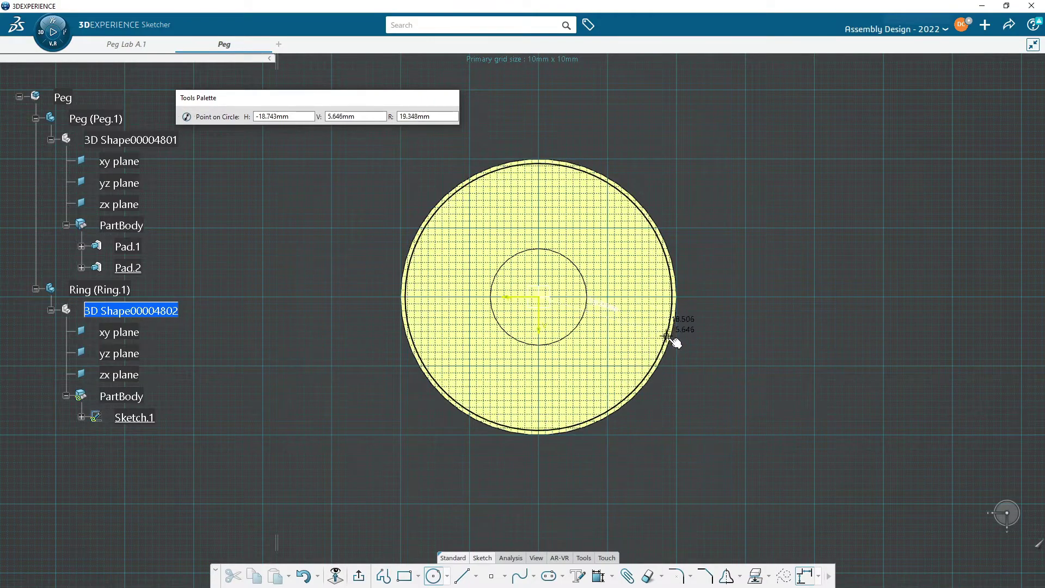
click(695, 353)
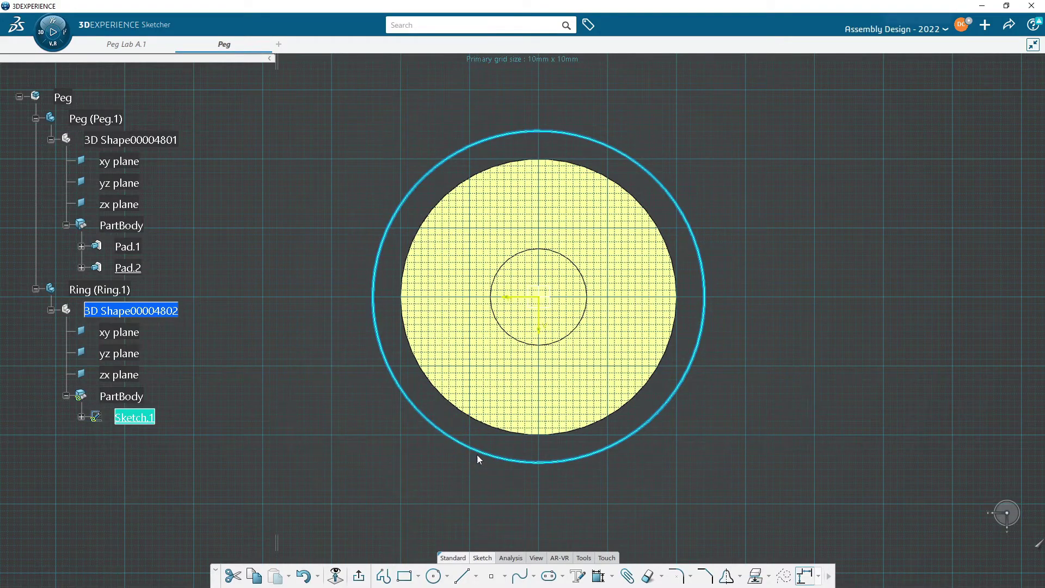
middle_drag(678, 353, 655, 353)
drag(667, 370, 631, 370)
click(744, 338)
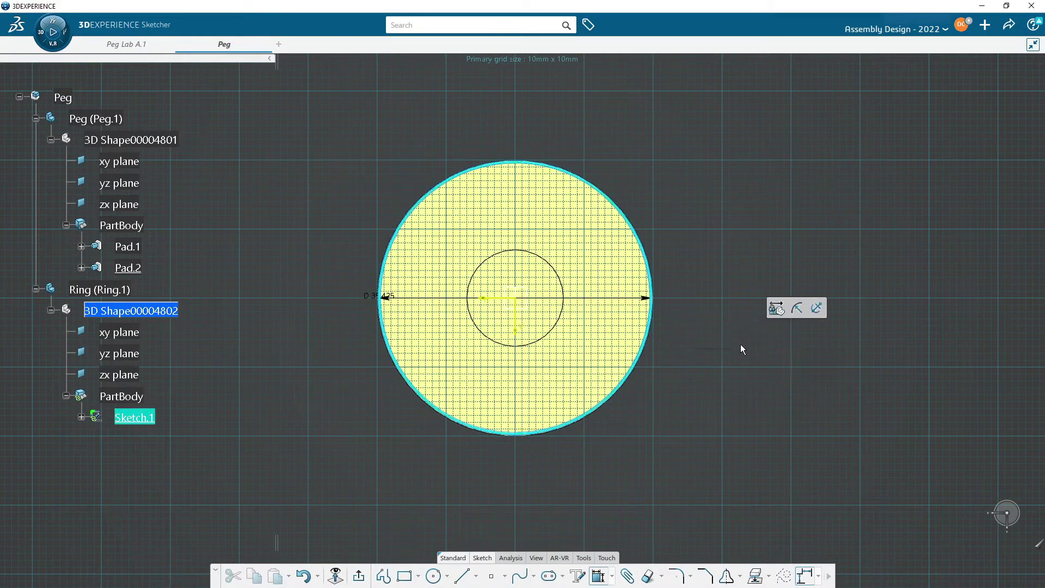
click(671, 167)
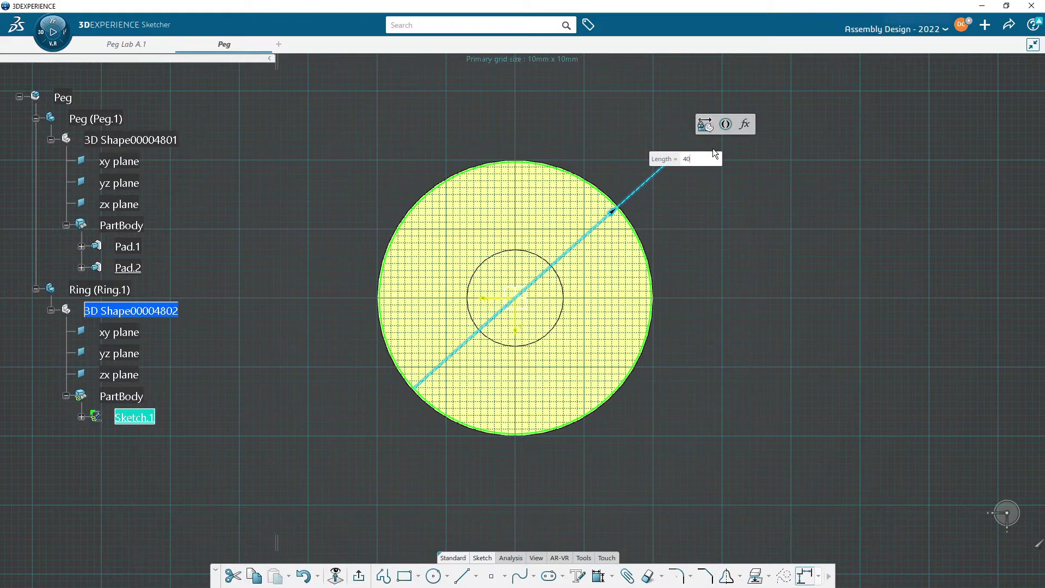
key(Return)
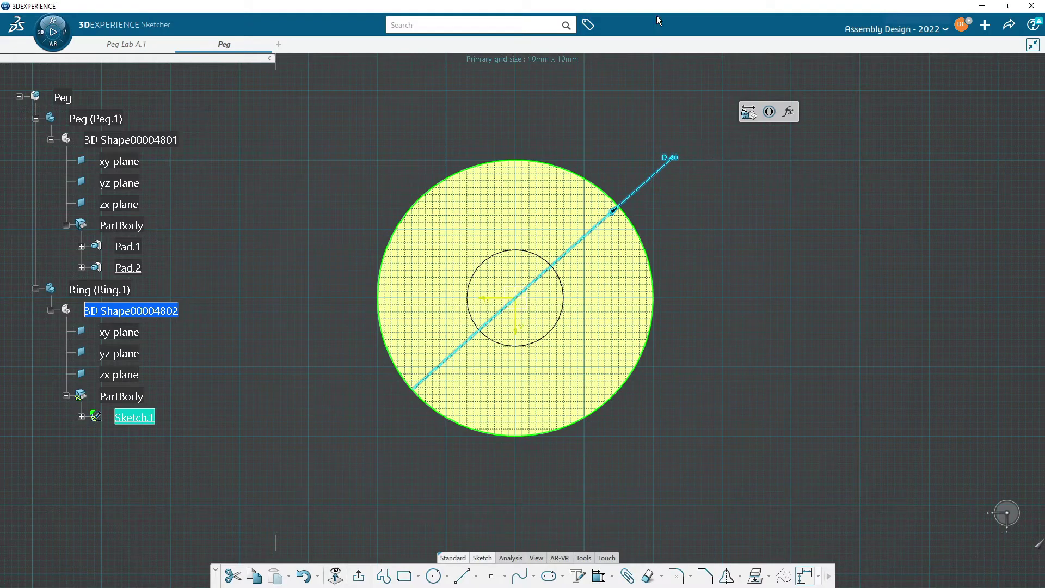
Step: Finish the sketch and pad the 40 mm circle 20 mm upward to form the ring's base cylinder
click(358, 575)
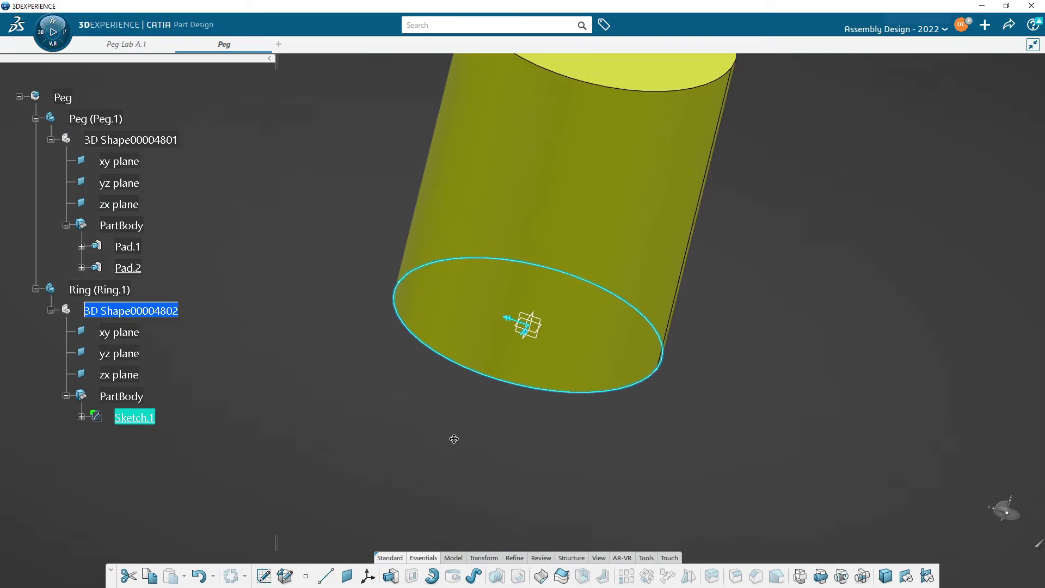
click(390, 576)
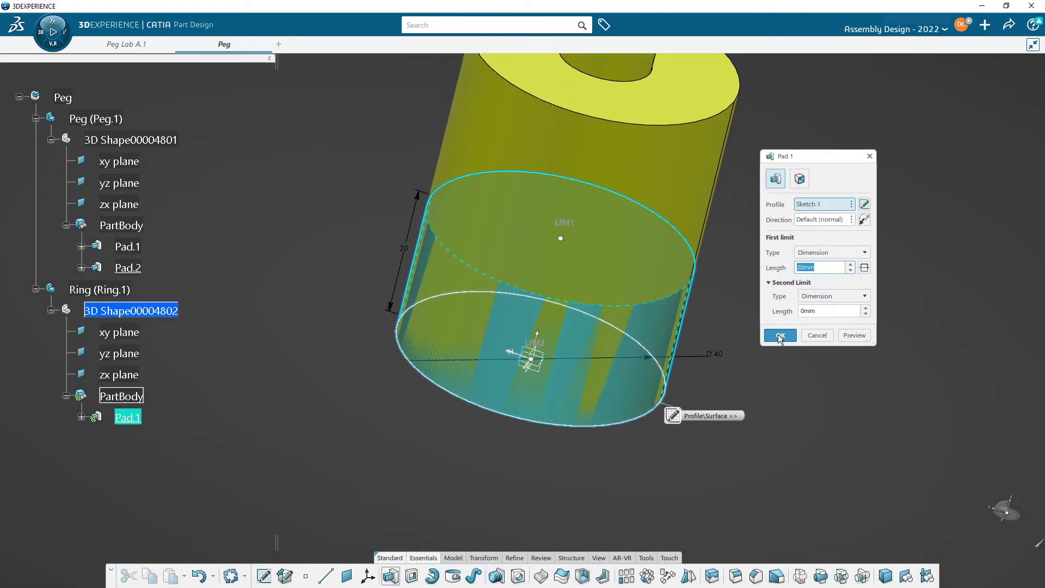
middle_drag(665, 333, 596, 462)
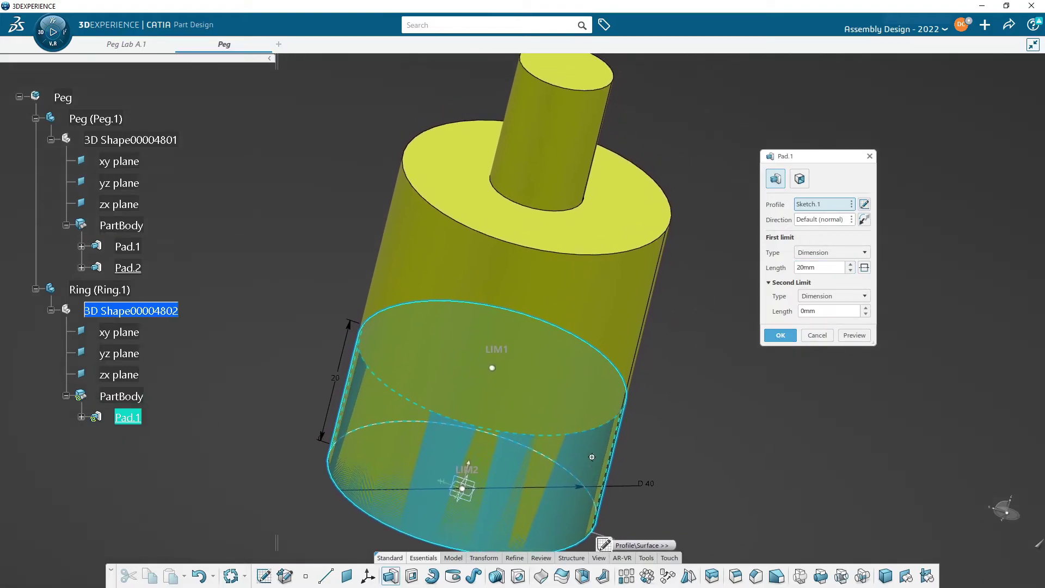
middle_drag(579, 249, 618, 197)
click(780, 335)
Step: Hide the Peg part so that only the Ring's cylinder is displayed
middle_drag(718, 375, 607, 346)
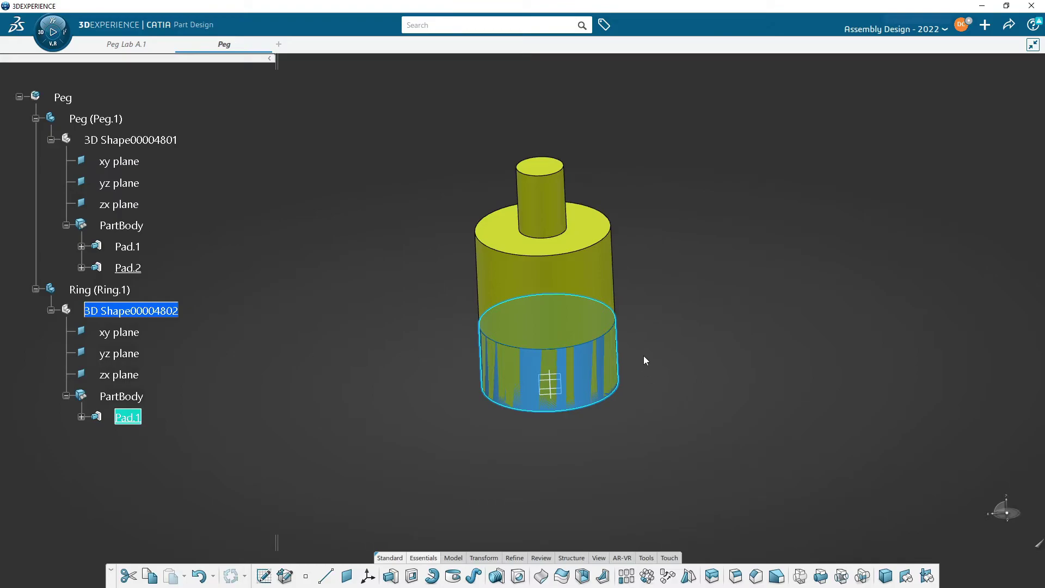
middle_drag(737, 362, 542, 415)
middle_drag(542, 415, 523, 337)
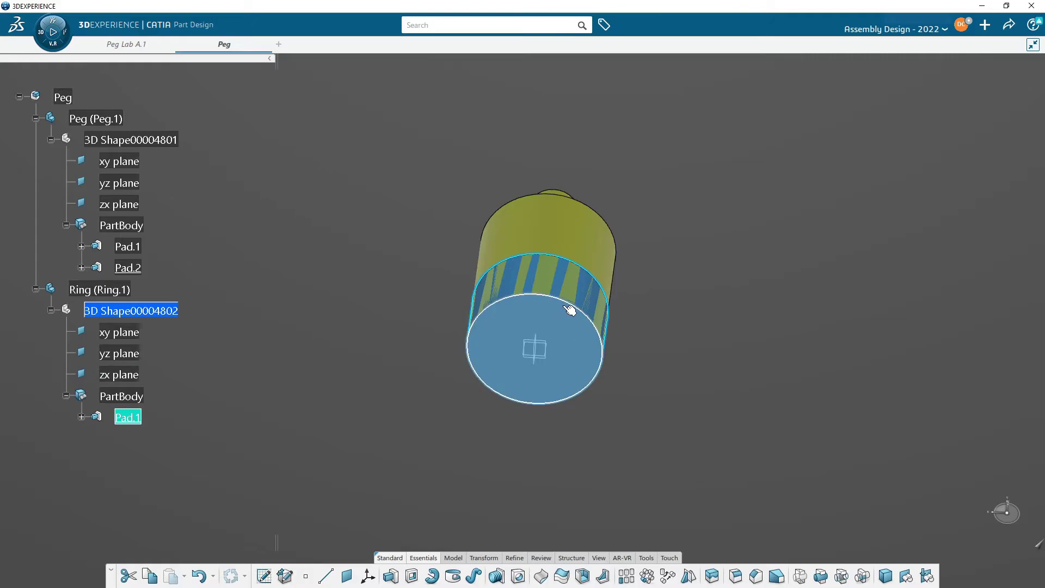
middle_drag(705, 297, 677, 322)
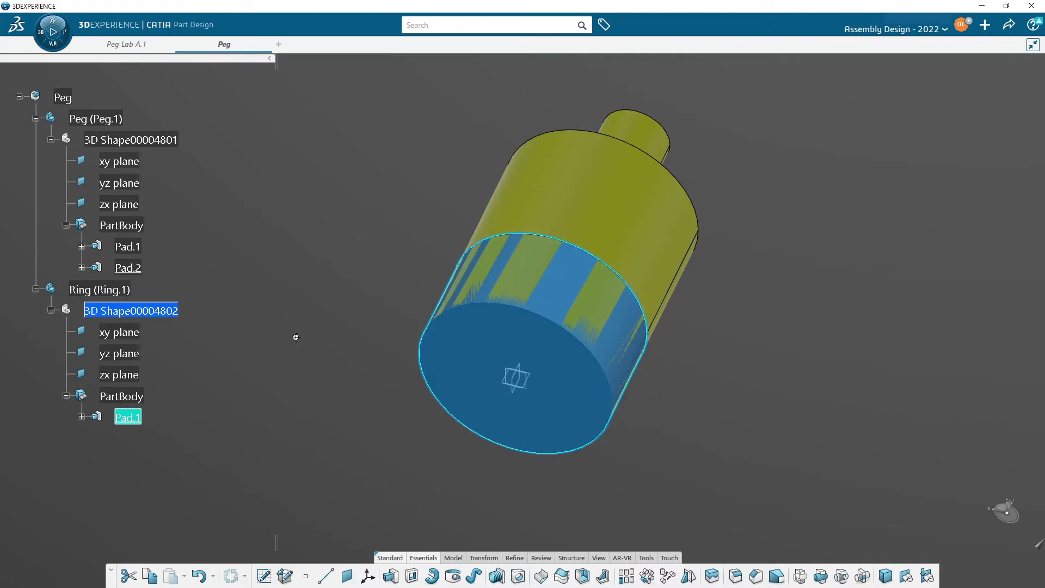
scroll(296, 334, down, 5)
middle_drag(379, 304, 378, 354)
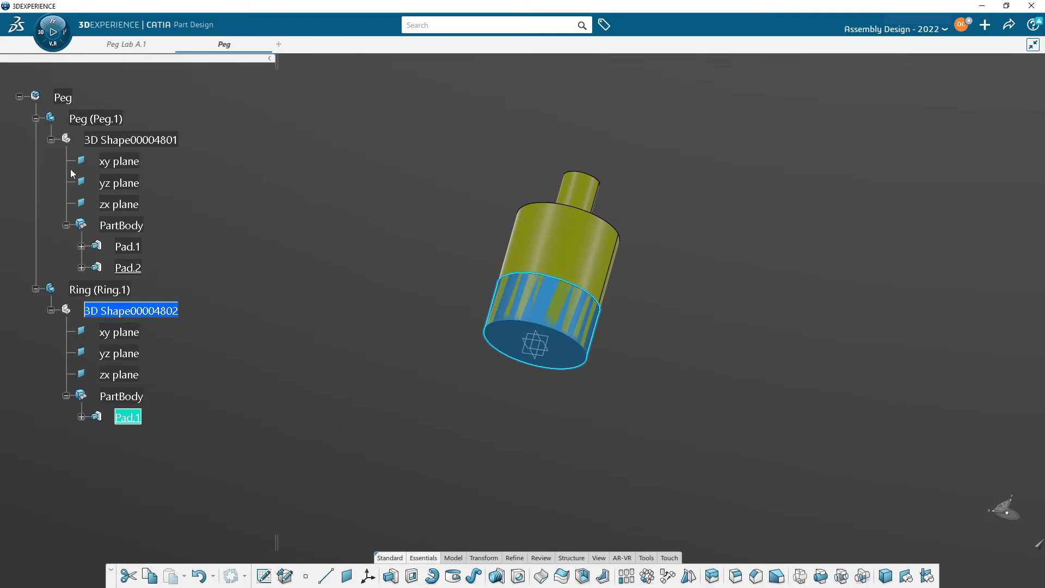
right_click(87, 118)
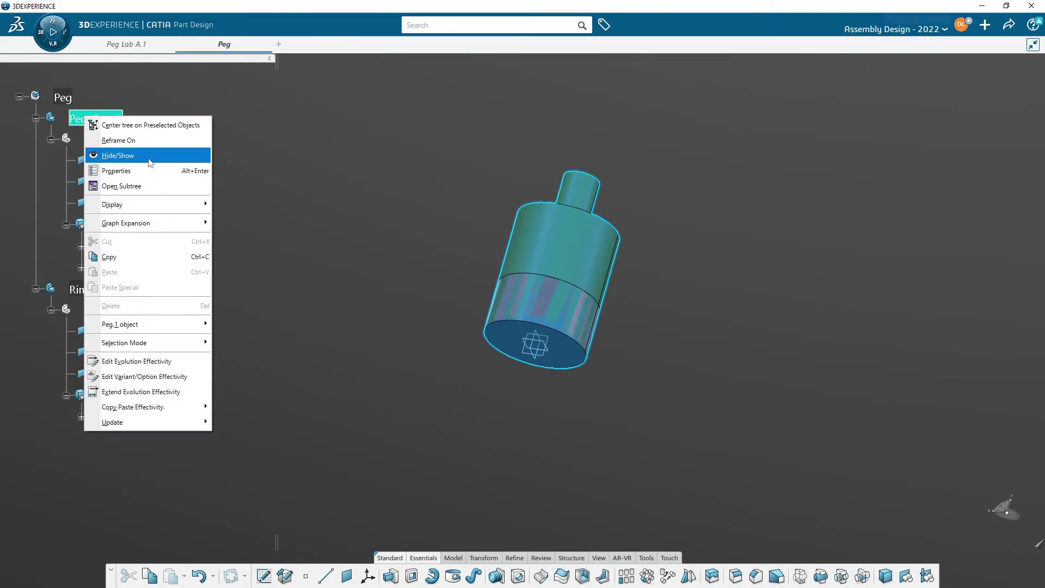
click(121, 156)
middle_drag(413, 296, 483, 469)
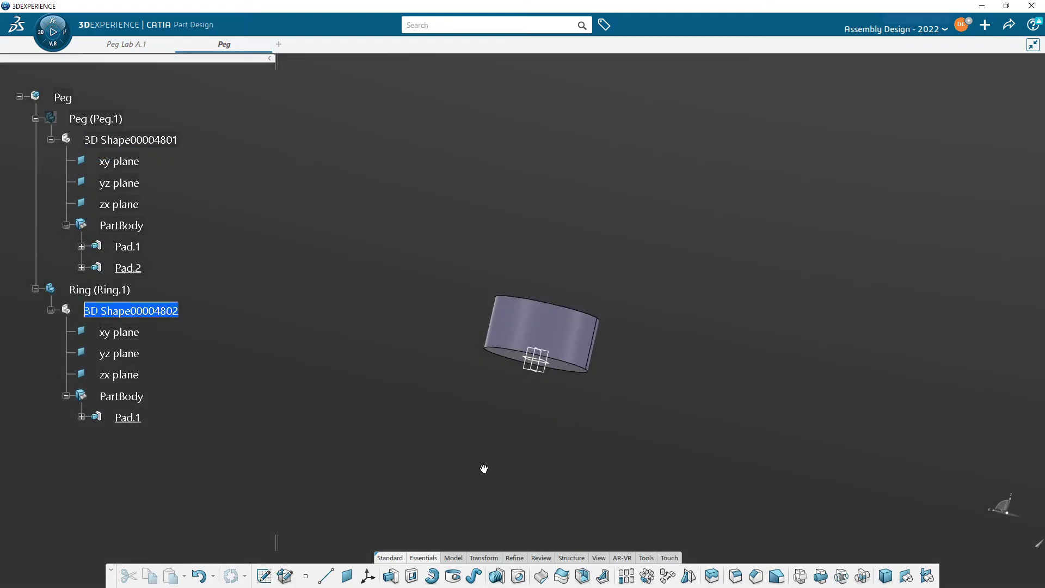
Step: Toggle the Peg part's visibility on and off twice, leaving the Peg hidden
right_click(107, 125)
click(129, 160)
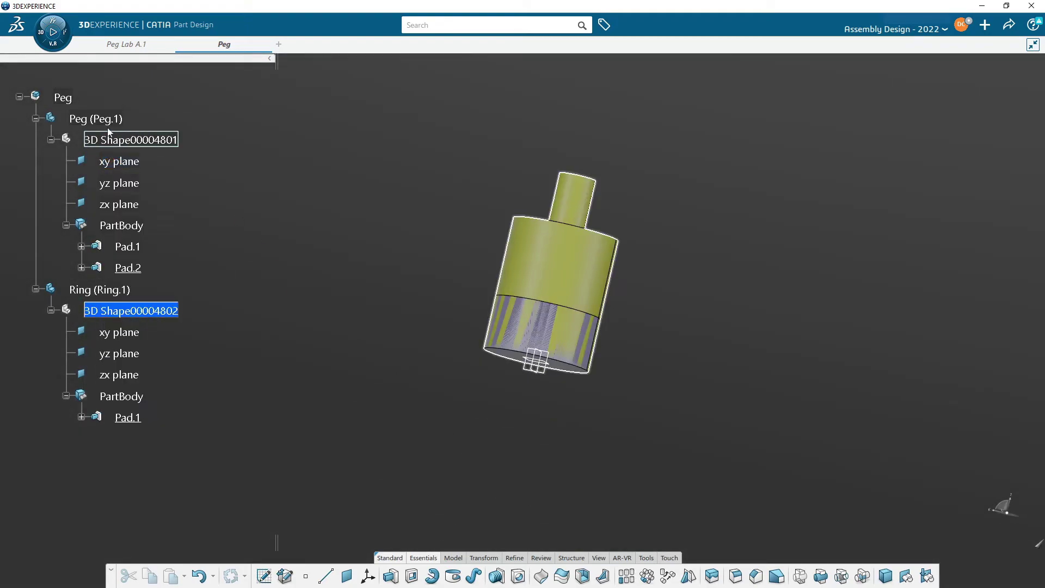
right_click(90, 120)
click(152, 159)
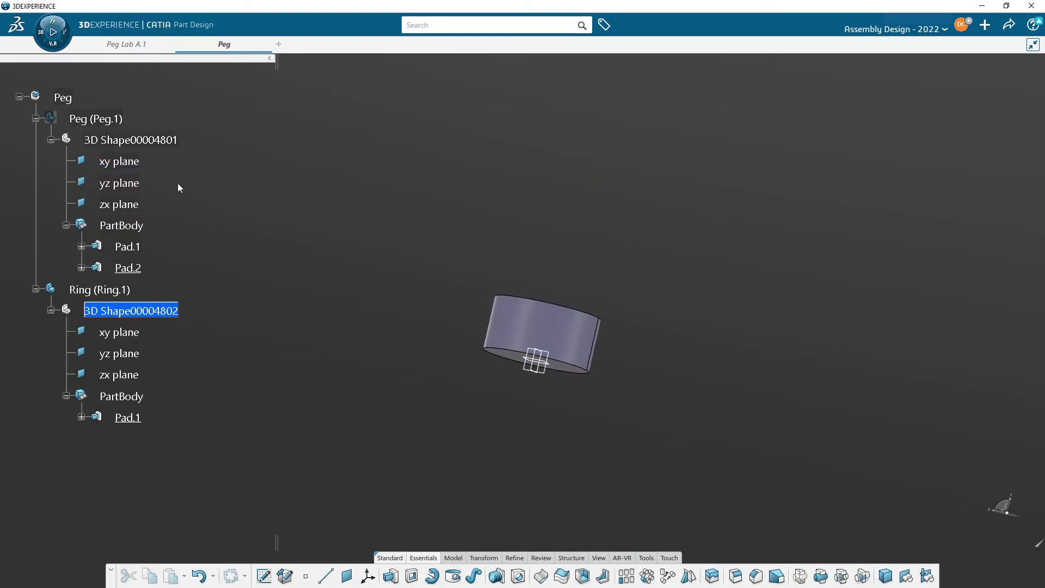
mouse_move(409, 343)
middle_down()
mouse_move(413, 305)
mouse_move(406, 329)
middle_up()
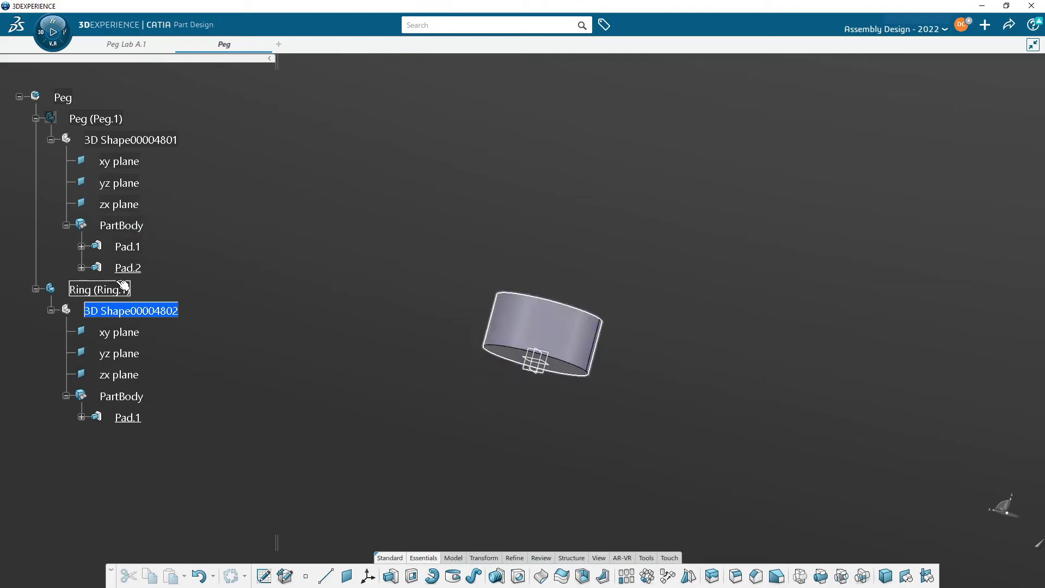
right_click(97, 125)
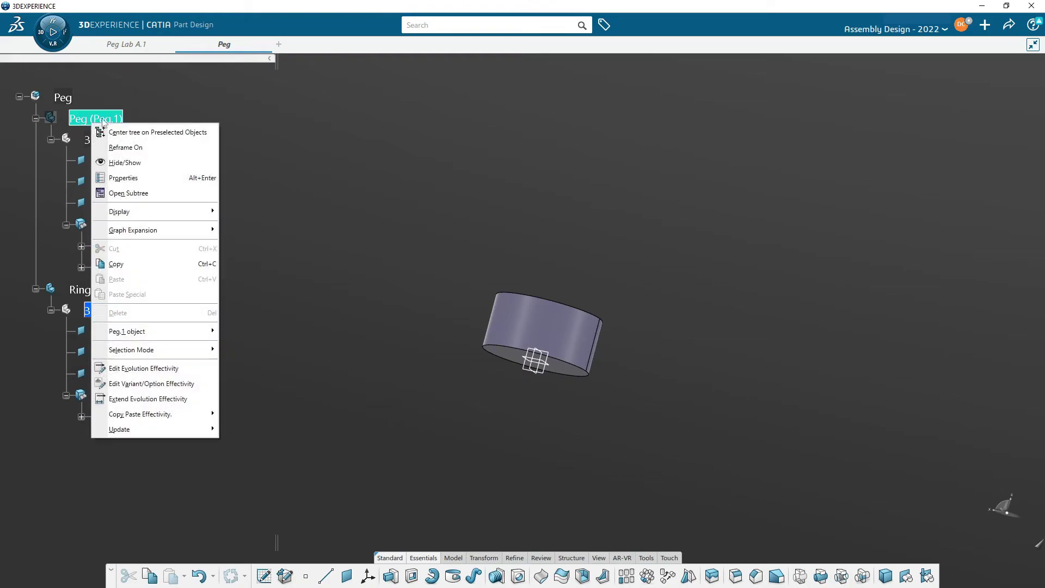
click(164, 162)
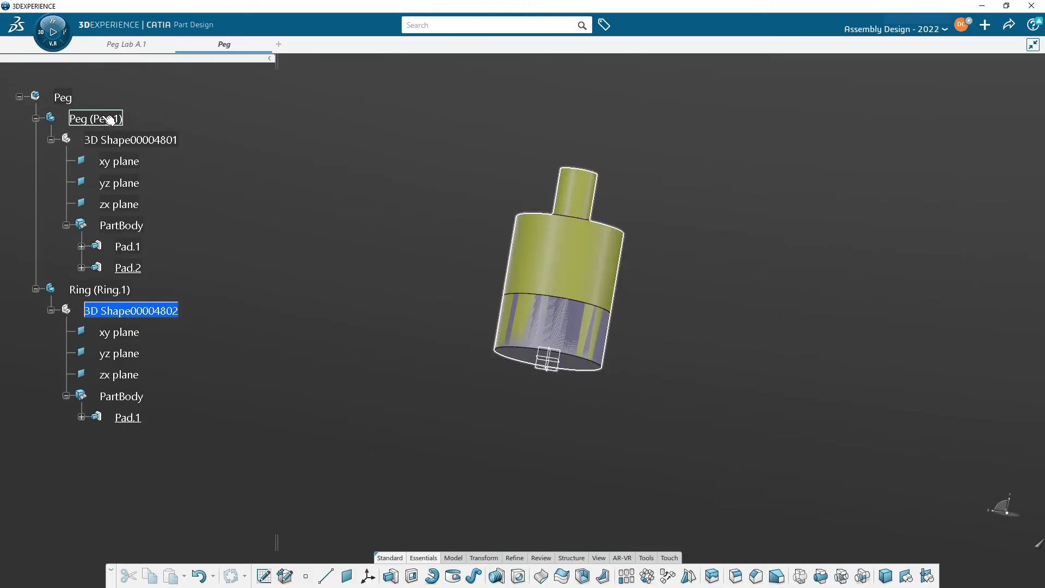
right_click(101, 118)
click(172, 157)
Step: Start a new sketch on the top face of the Ring's cylinder
middle_drag(416, 259, 404, 342)
mouse_move(715, 247)
middle_down()
mouse_move(704, 405)
mouse_move(592, 341)
middle_up()
click(593, 337)
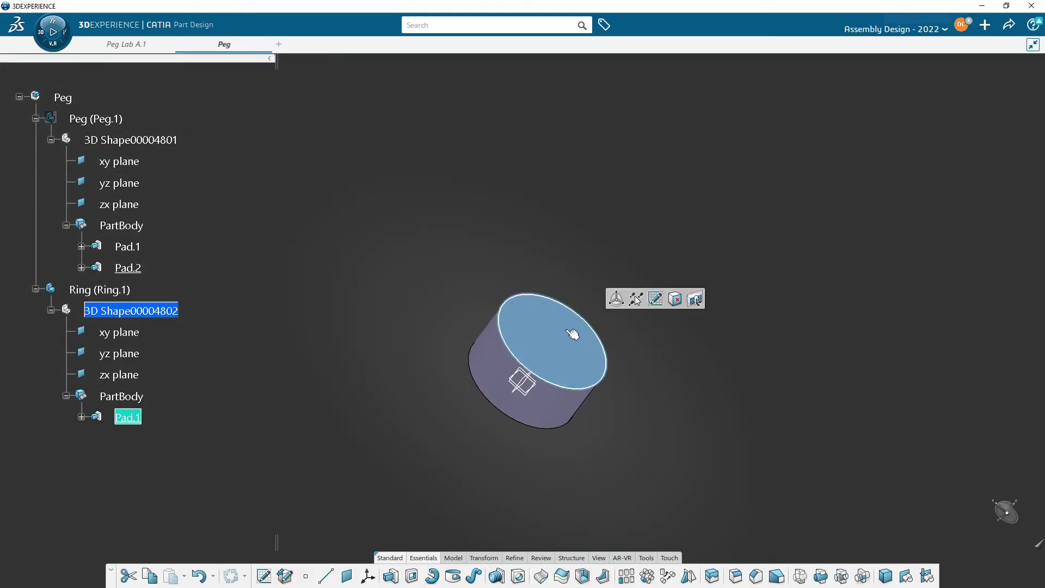
click(660, 298)
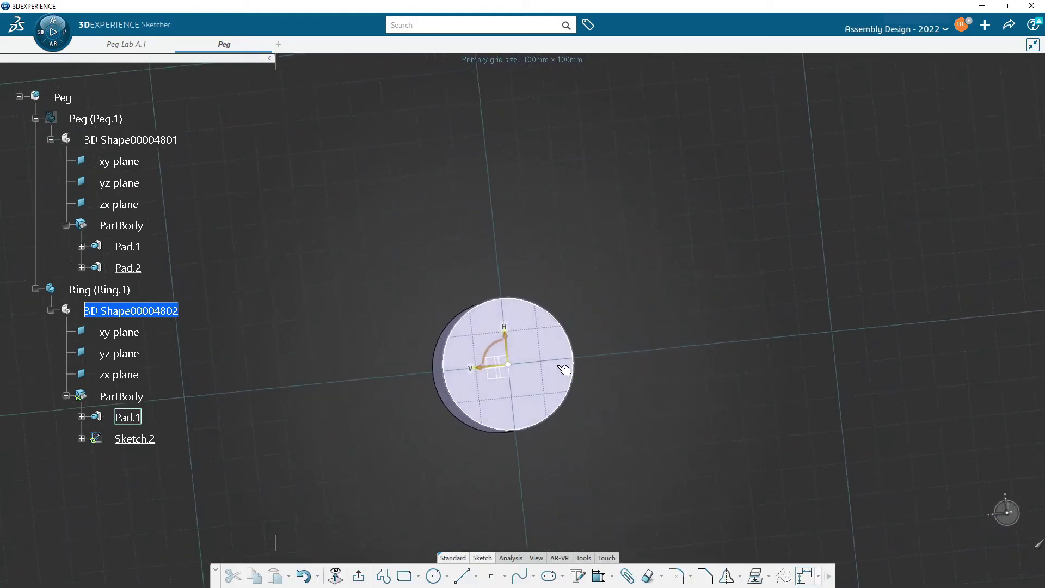
Step: Draw a circle centred on the sketch origin and set its diameter to 14 mm
click(433, 576)
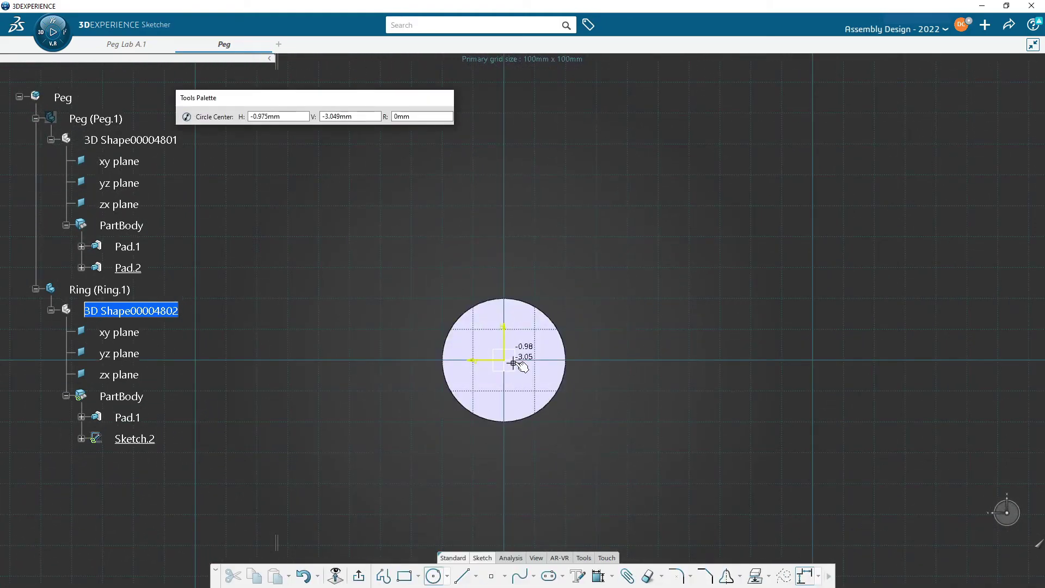
click(504, 360)
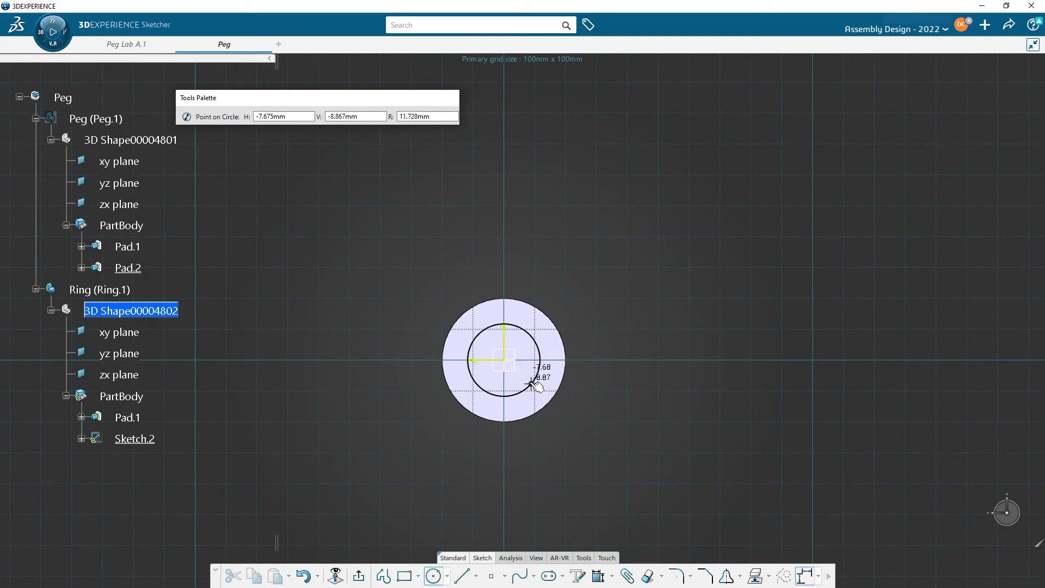
click(533, 381)
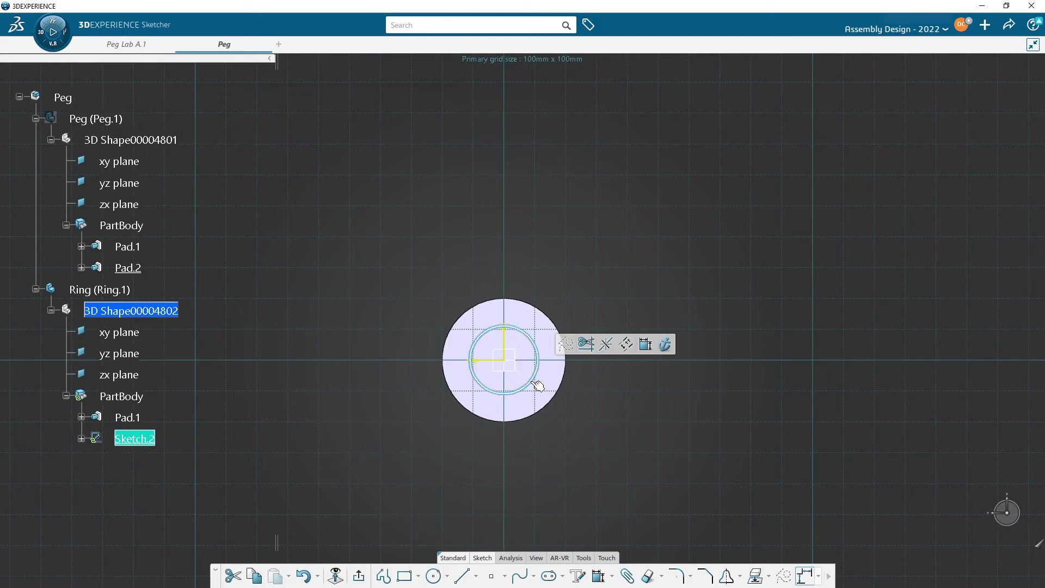
click(645, 344)
click(566, 269)
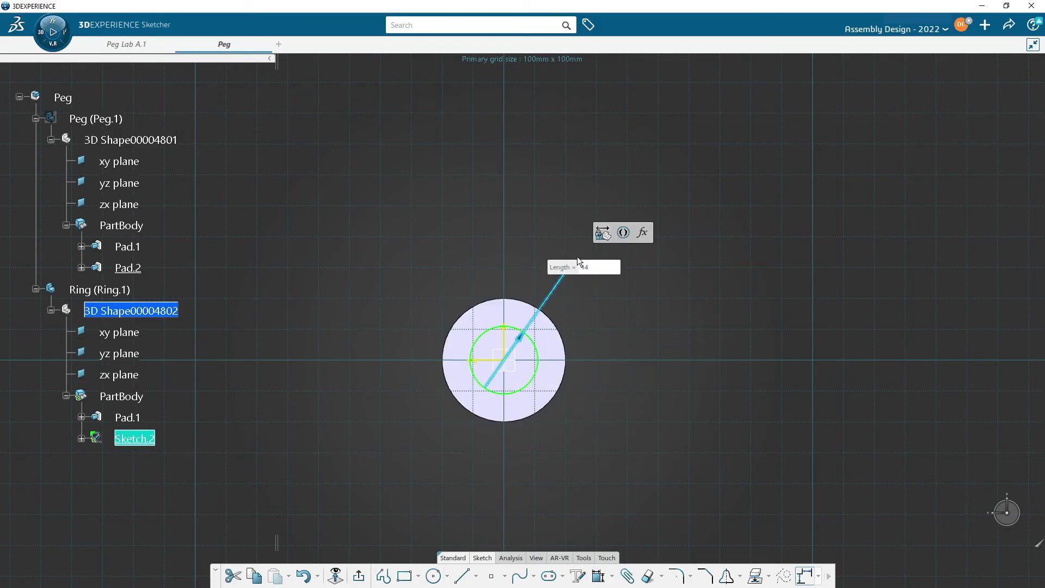
text(14)
key(Return)
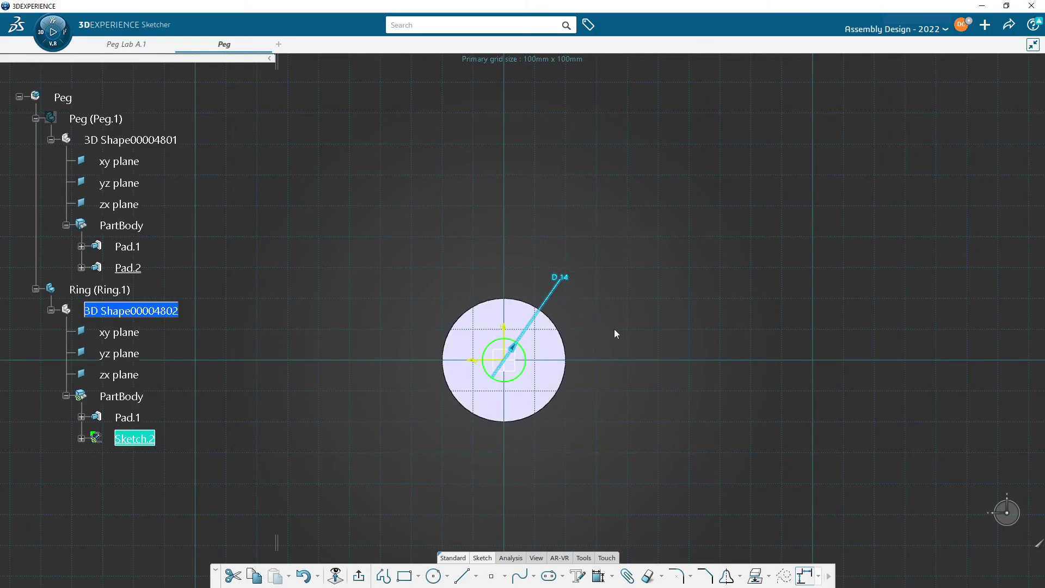
Step: Finish the sketch and try a 20 mm pad of the 14 mm circle
click(359, 576)
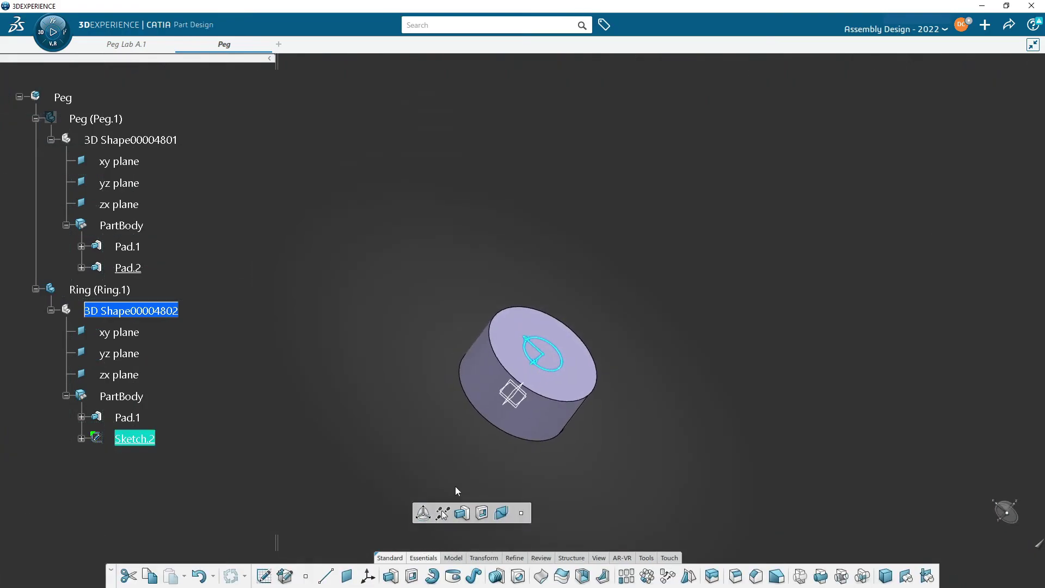
click(392, 576)
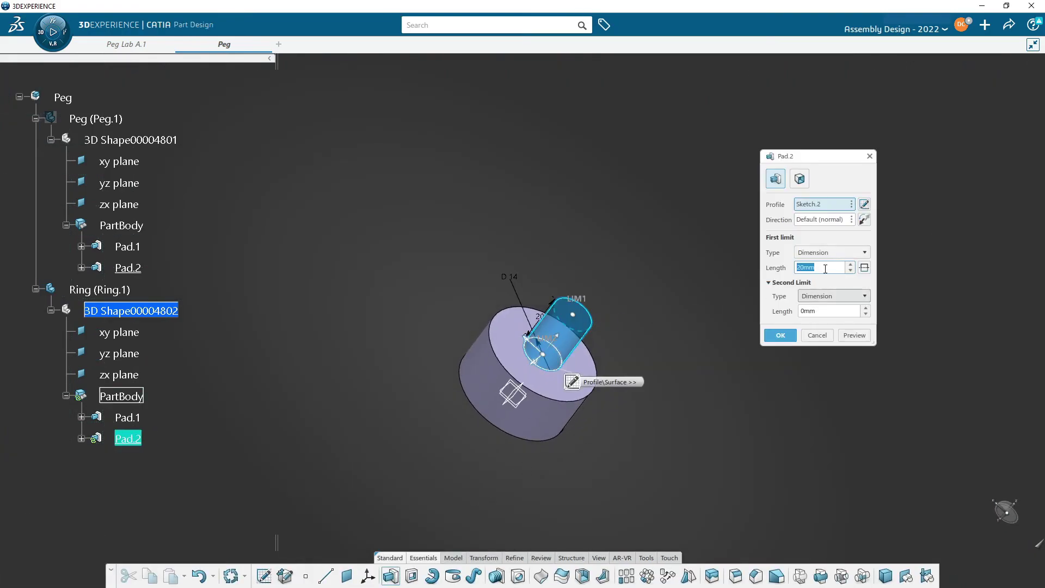
click(817, 336)
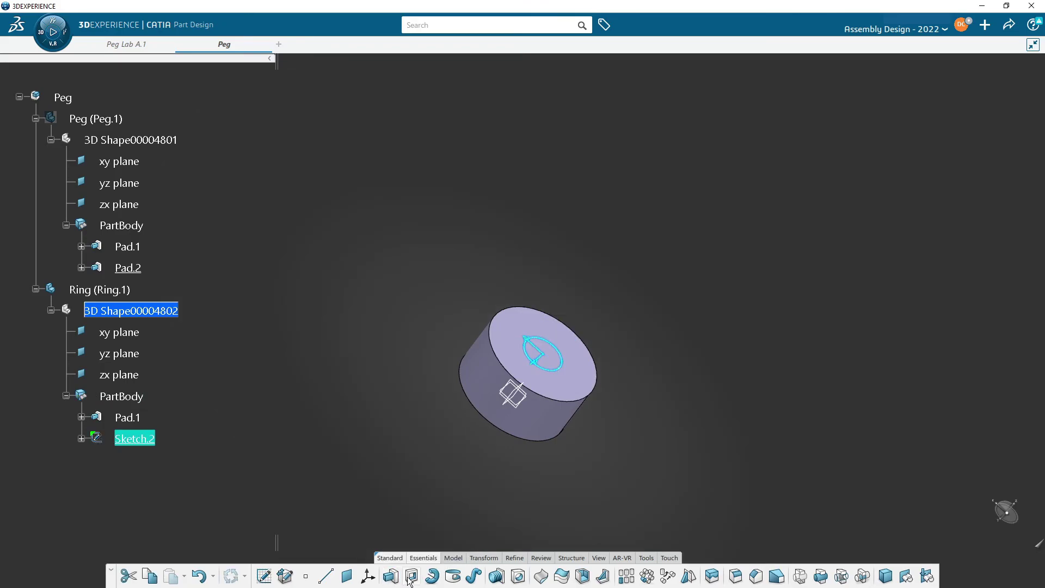
Step: Cut the 14 mm circle through the Ring's cylinder with a pocket limited up to last
click(821, 254)
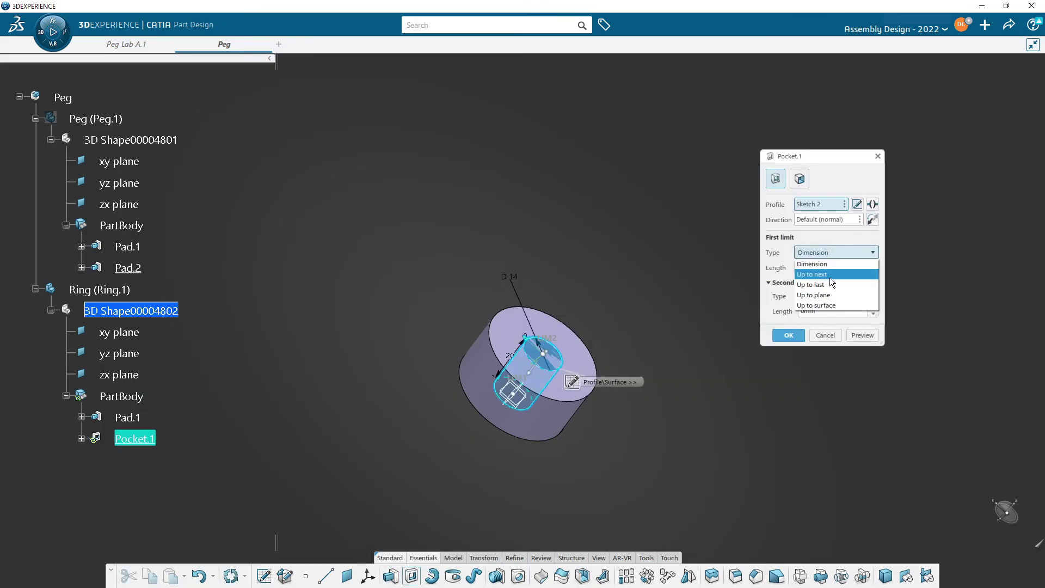
click(831, 286)
click(791, 334)
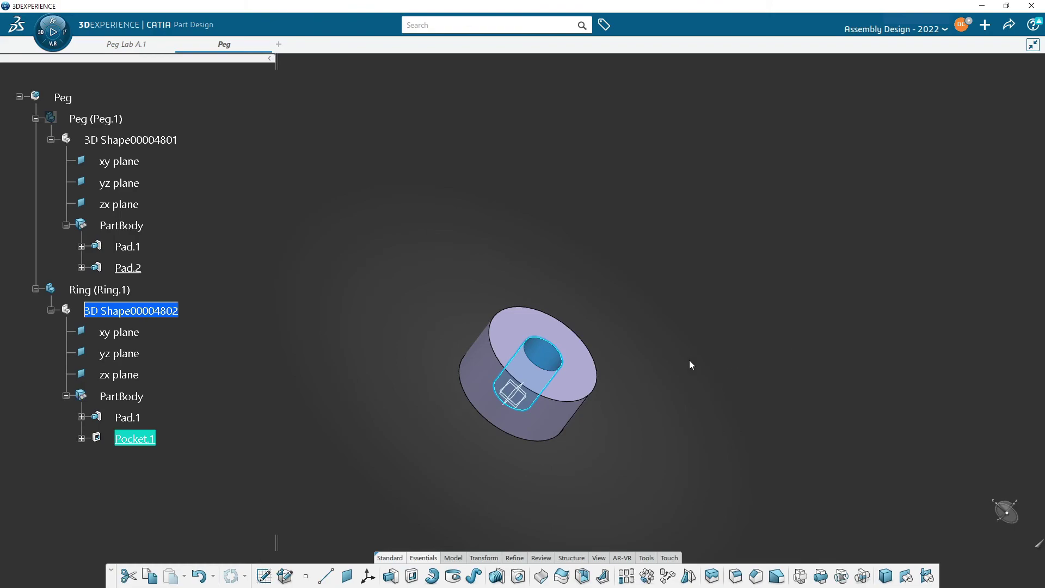
Step: Set the fill color of the Ring's PartBody to bright green in its graphic properties
middle_drag(671, 307, 569, 301)
double_click(569, 301)
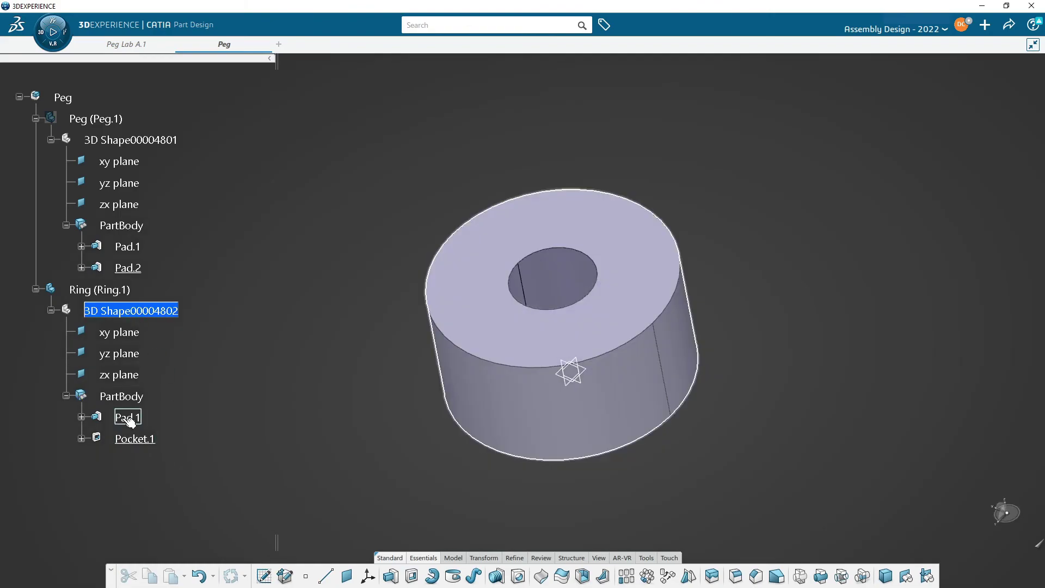
right_click(125, 397)
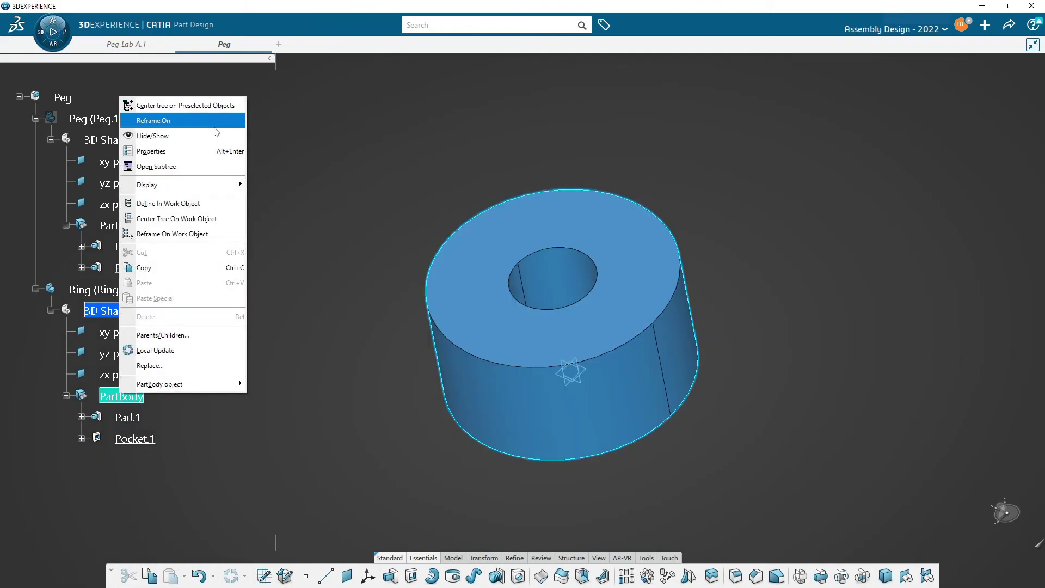
click(147, 150)
click(317, 152)
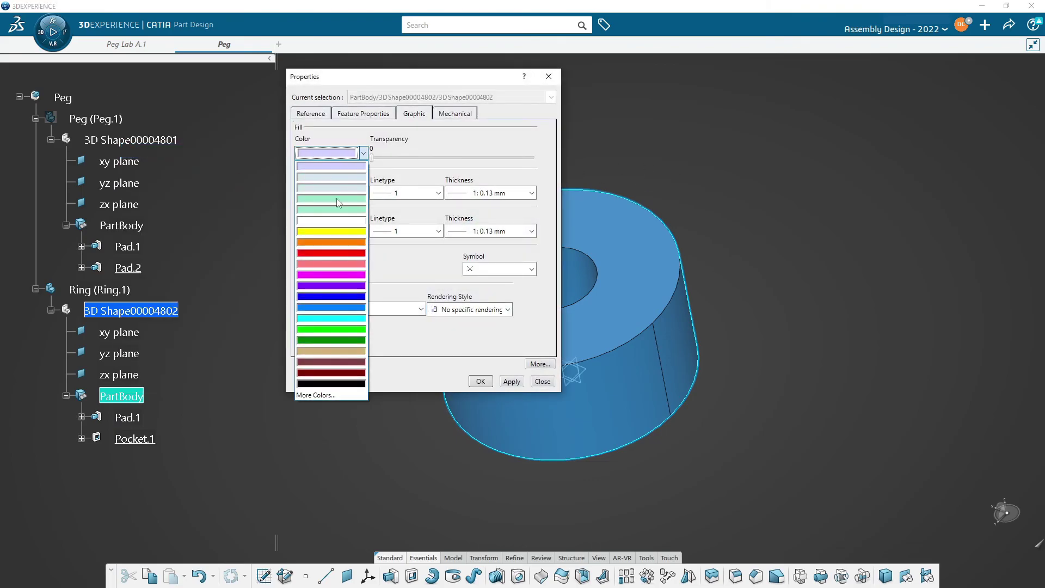
click(334, 330)
click(471, 383)
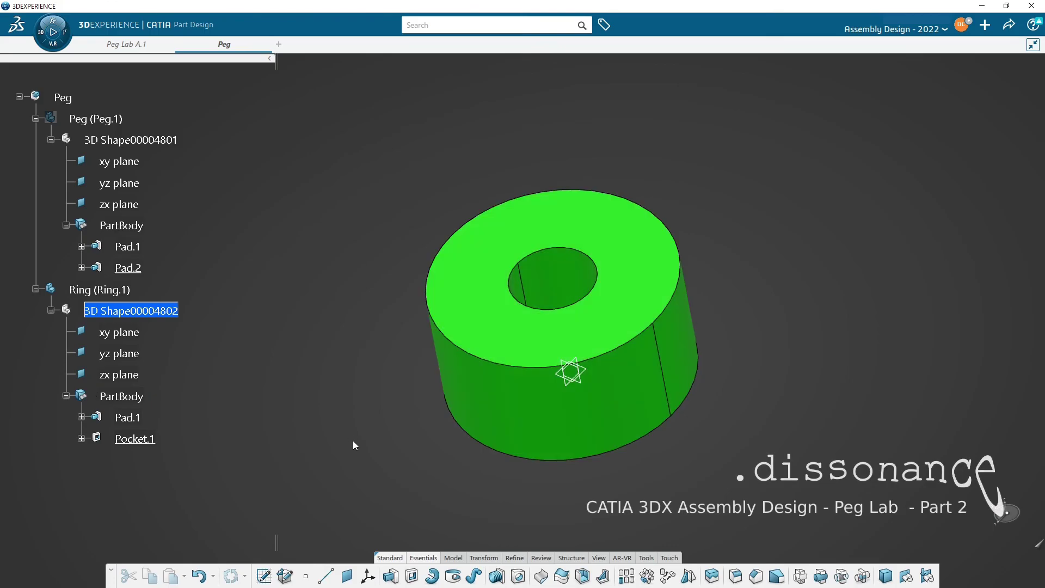
Step: Show the hidden Peg part again and view it together with the Ring
right_click(87, 120)
click(162, 165)
middle_drag(331, 361, 420, 292)
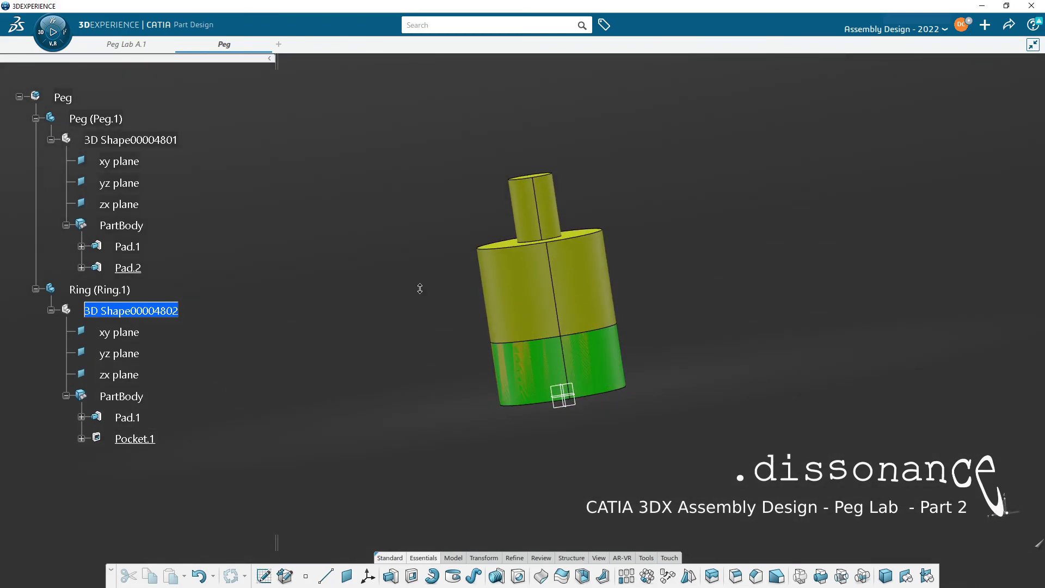